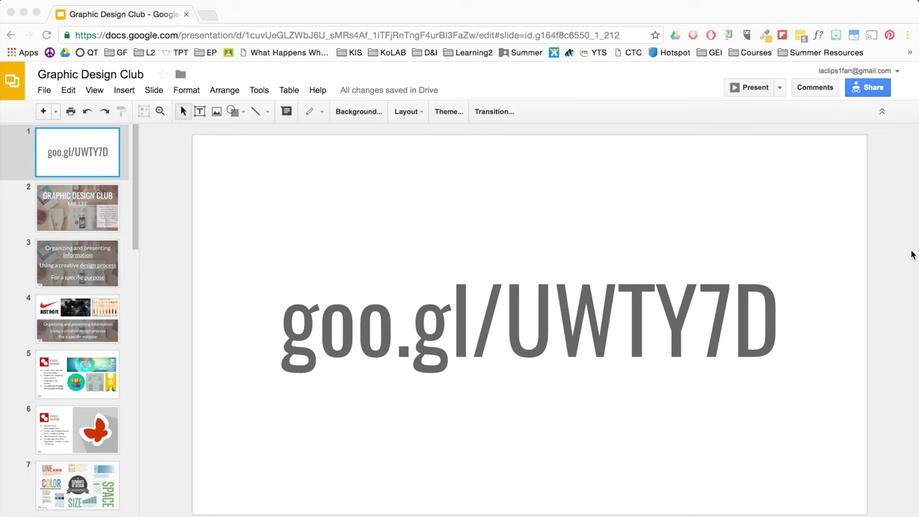
pyautogui.moveTo(300, 346); pyautogui.dragTo(763, 324)
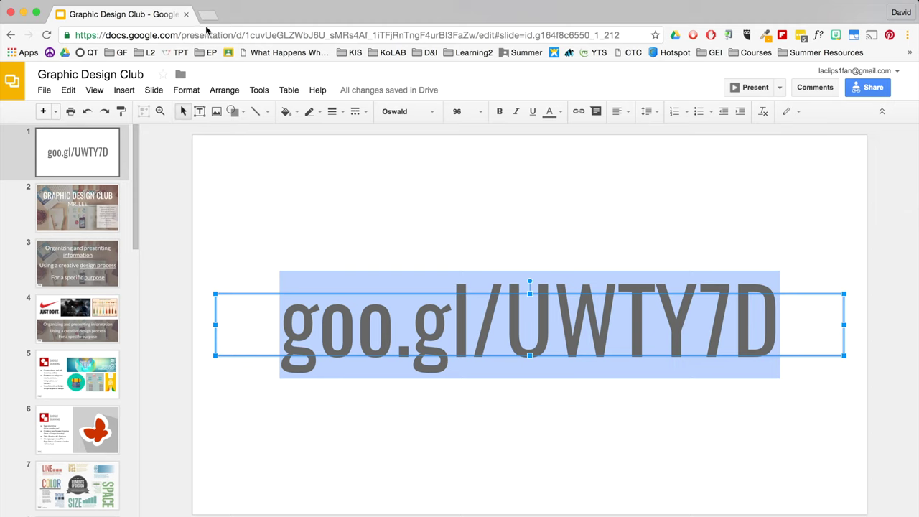
pyautogui.click(209, 35)
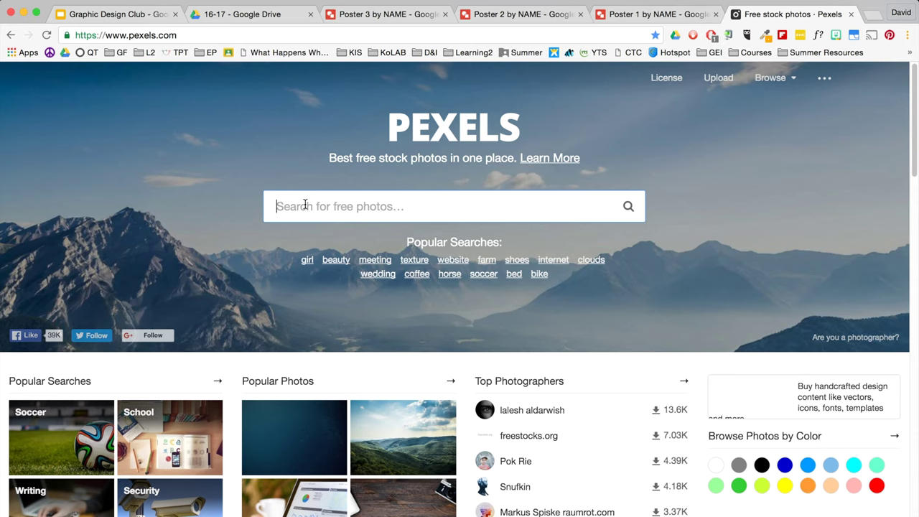
# - Back on Pexels, search for 'landscape' photos
pyautogui.click(635, 20)
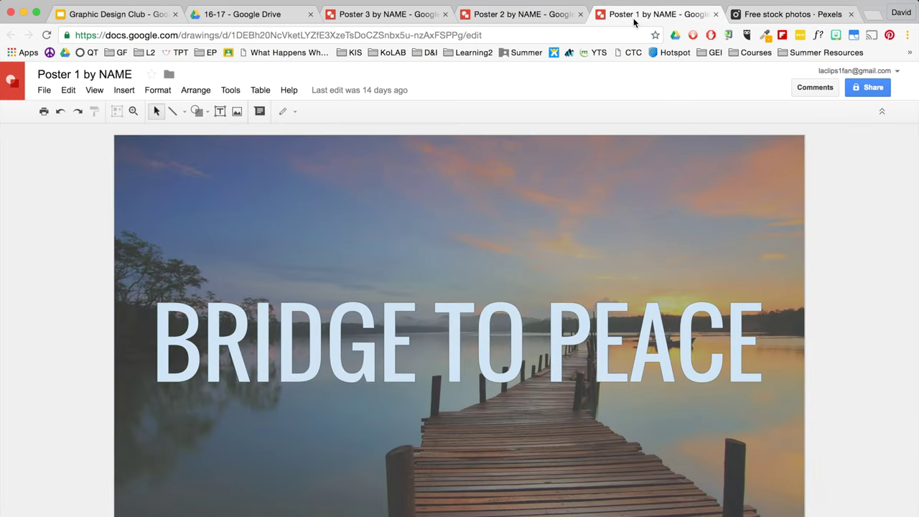
pyautogui.hotkey('ctrl', 'Tab')
pyautogui.click(454, 216)
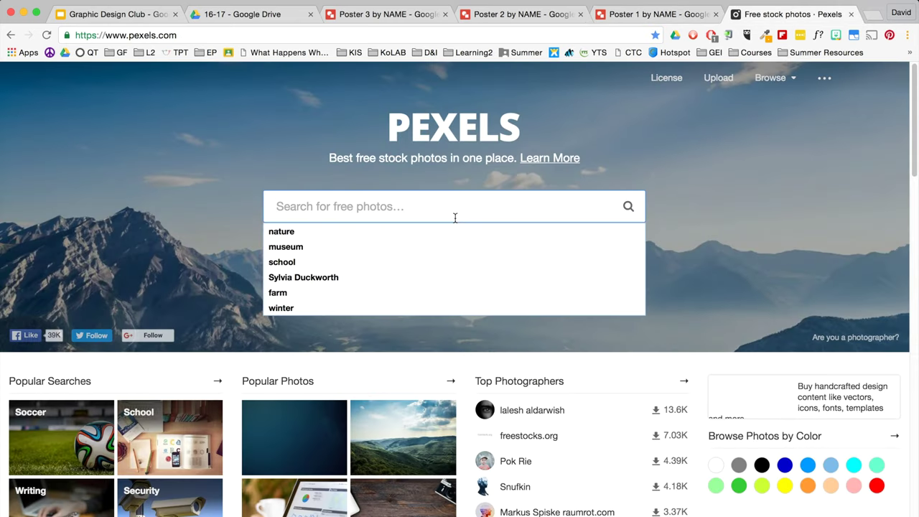
pyautogui.write('landscape')
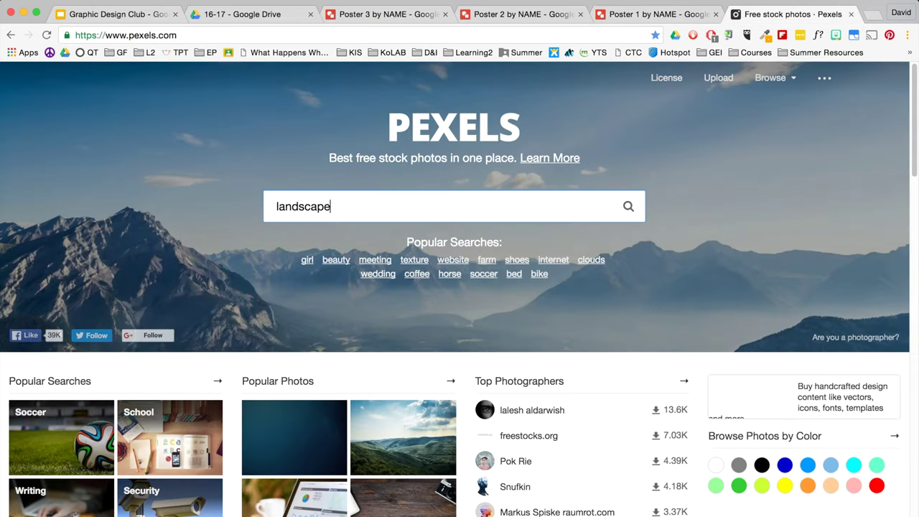
pyautogui.press('Return')
# - Browse the dock photos, open the Seaport during Daytime page and select the photographer's name
pyautogui.scroll(-5, 384, 257)
pyautogui.click(384, 251)
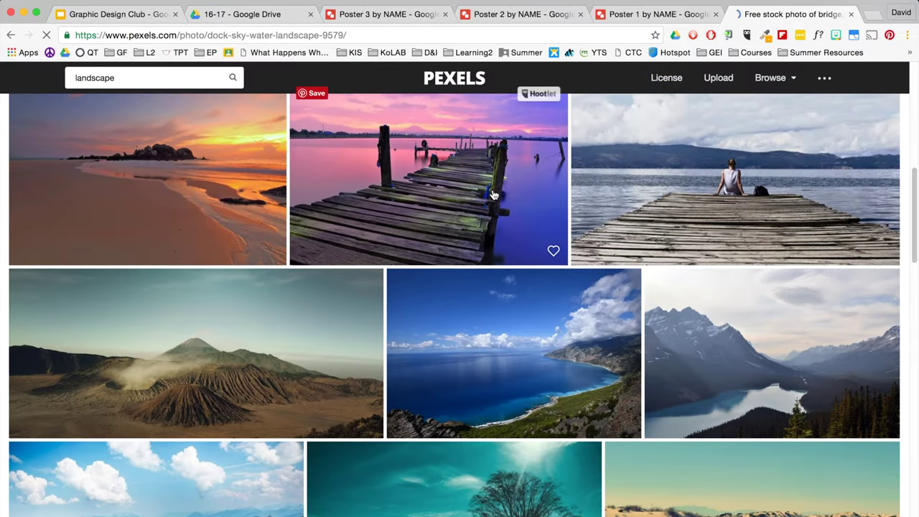
pyautogui.click(232, 344)
pyautogui.scroll(-5, 281, 329)
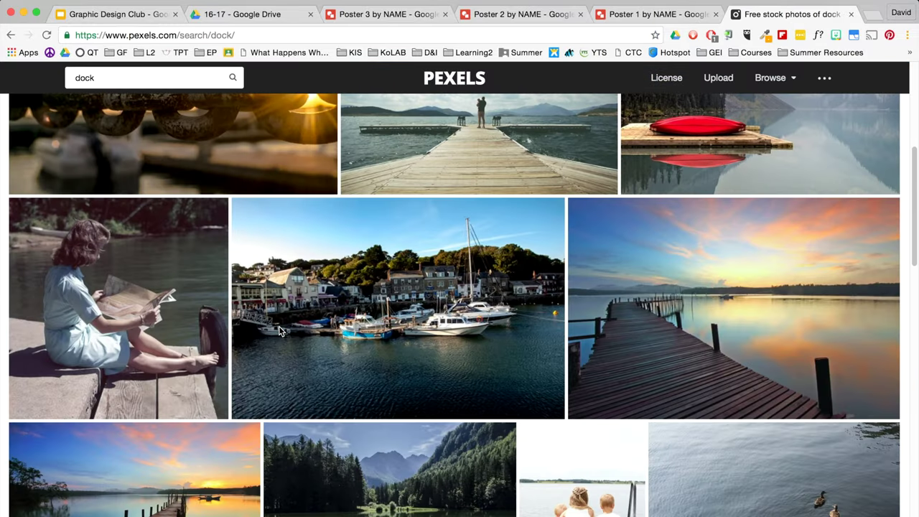
pyautogui.scroll(5, 280, 331)
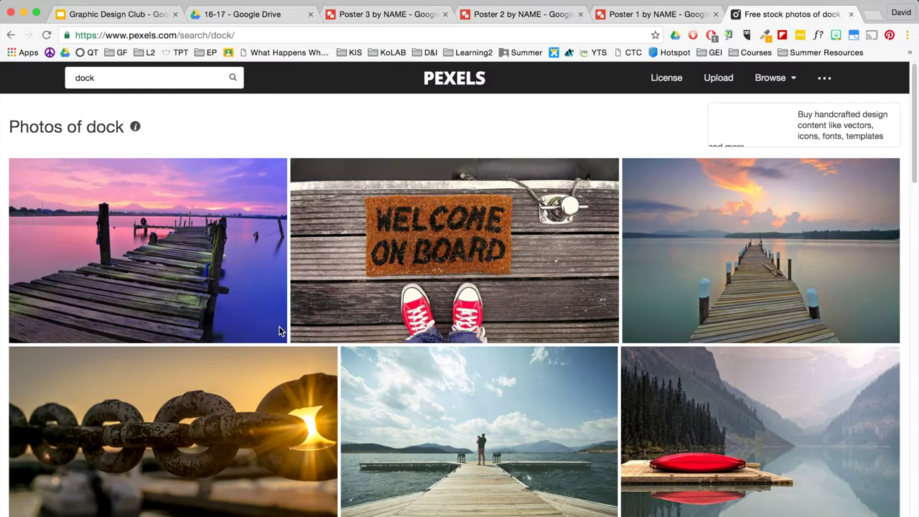
pyautogui.scroll(-8, 254, 371)
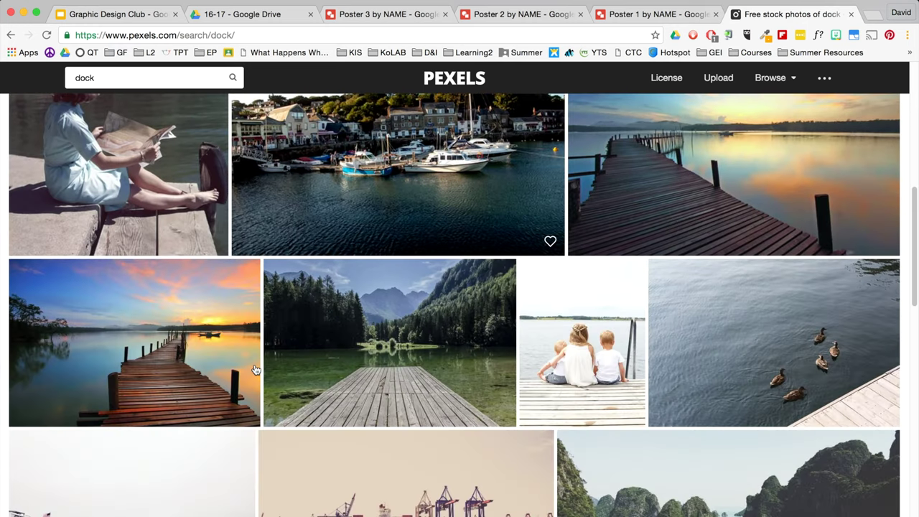
pyautogui.click(171, 324)
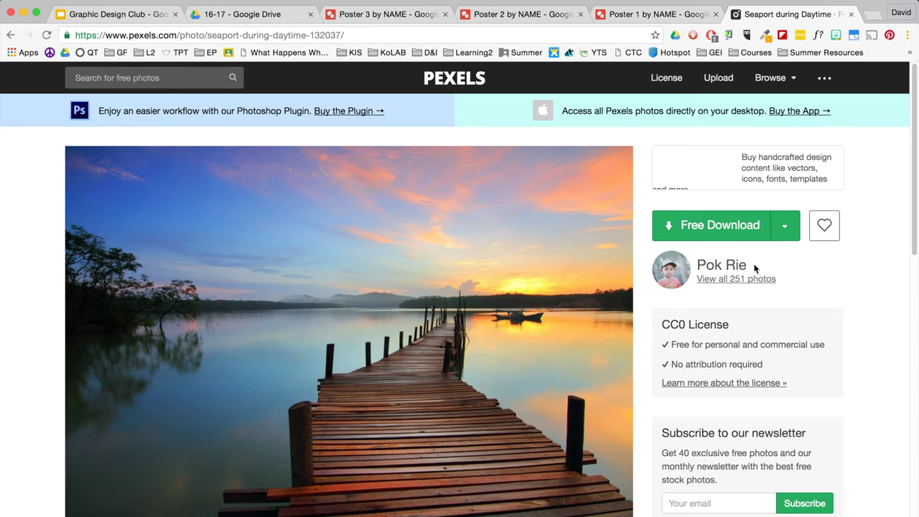
pyautogui.moveTo(746, 266); pyautogui.dragTo(694, 267)
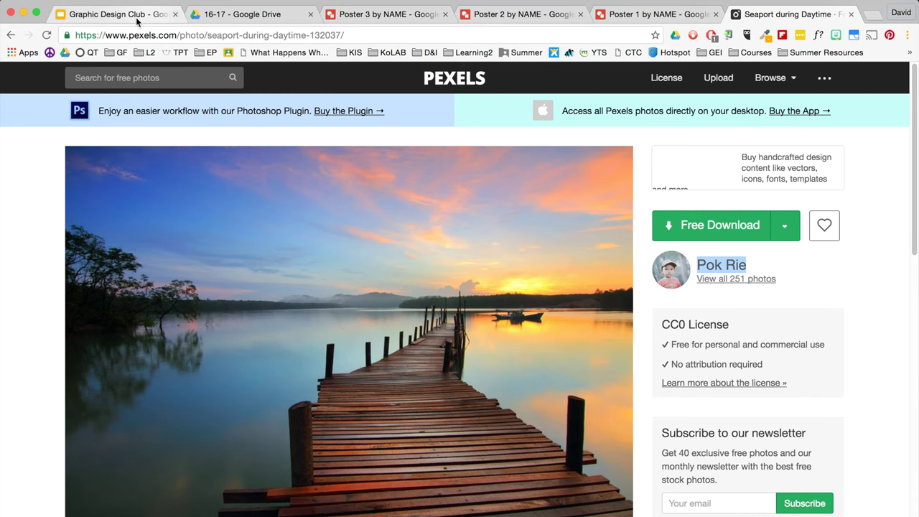
# - Copy the '"Name of Photo" by Name of Creator' line from the Creative Commons slide
pyautogui.click(80, 17)
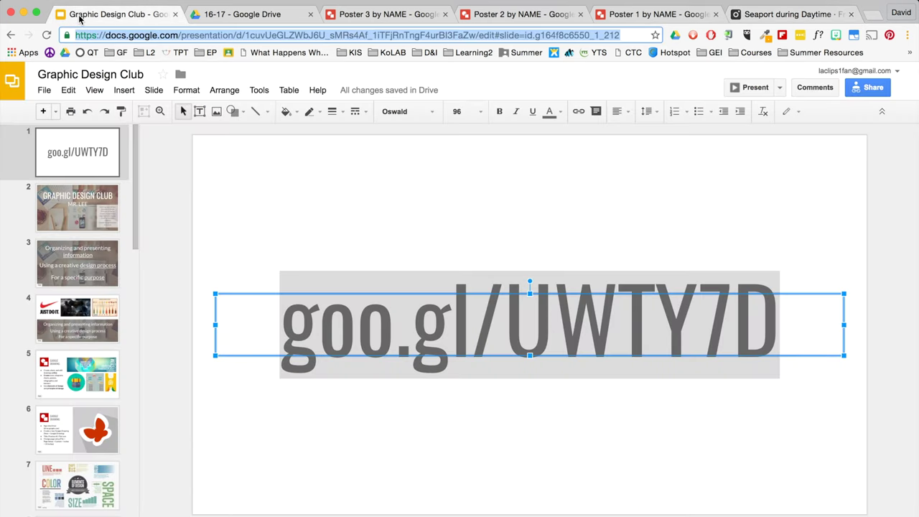
pyautogui.click(169, 267)
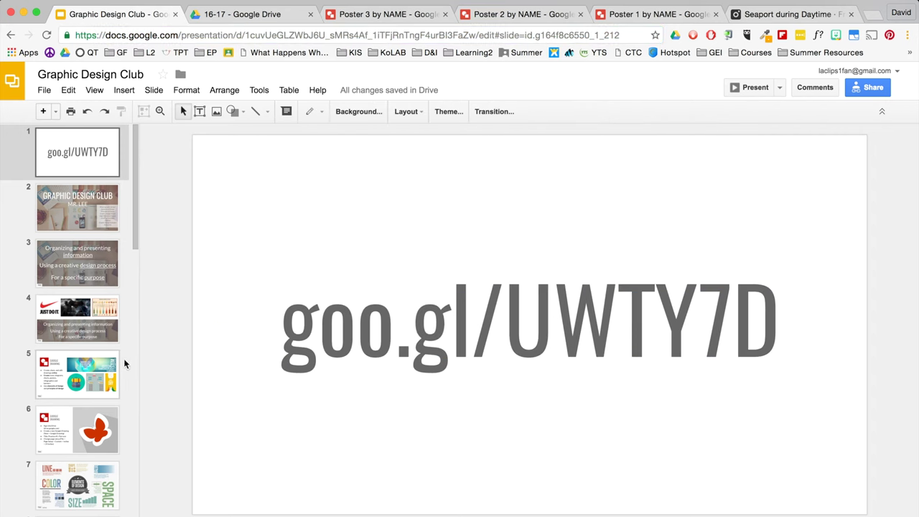
pyautogui.scroll(-5, 108, 366)
pyautogui.scroll(-8, 106, 374)
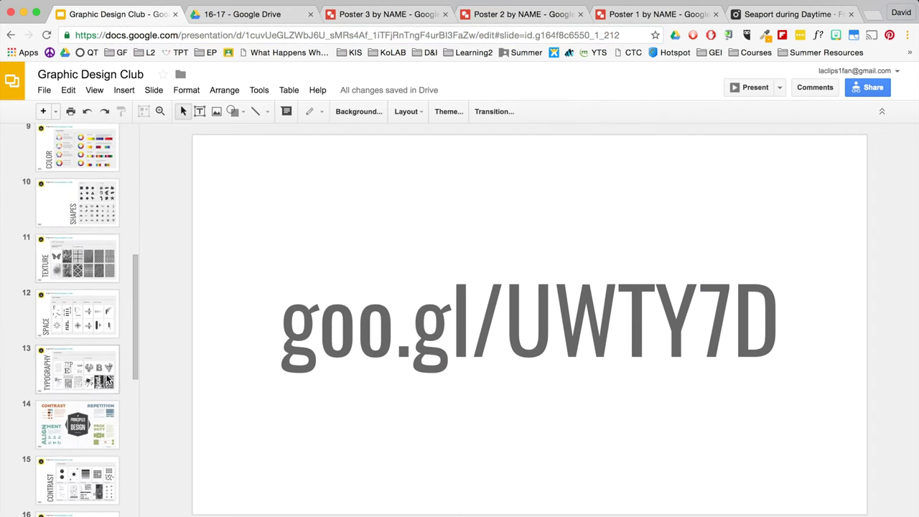
pyautogui.scroll(-2, 107, 379)
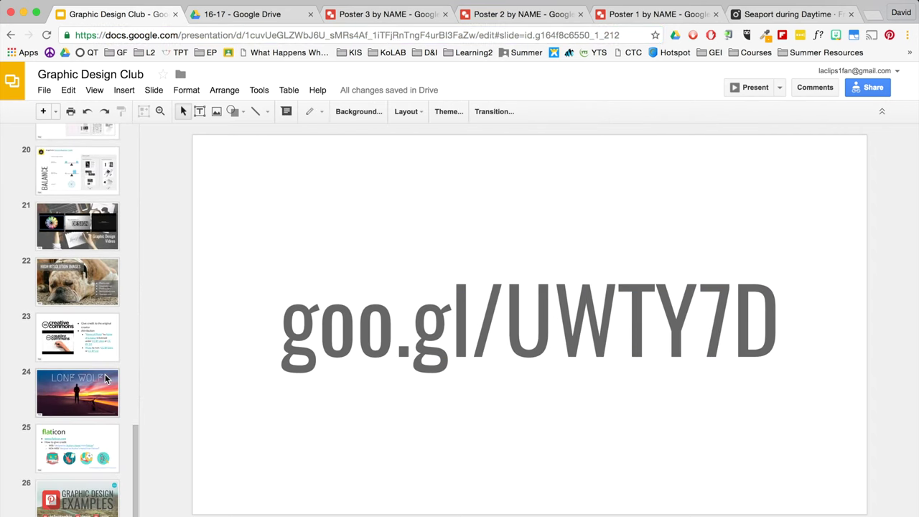
pyautogui.click(61, 347)
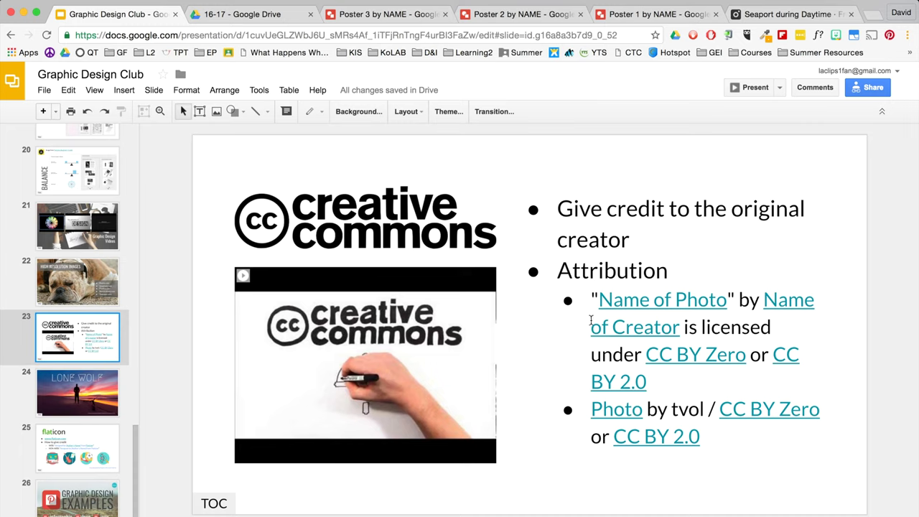
pyautogui.moveTo(600, 300); pyautogui.dragTo(748, 359)
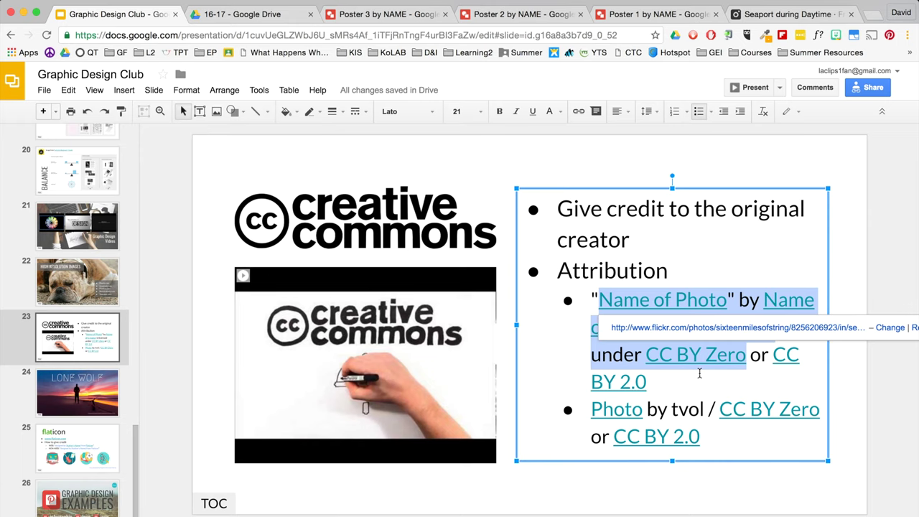
pyautogui.click(745, 384)
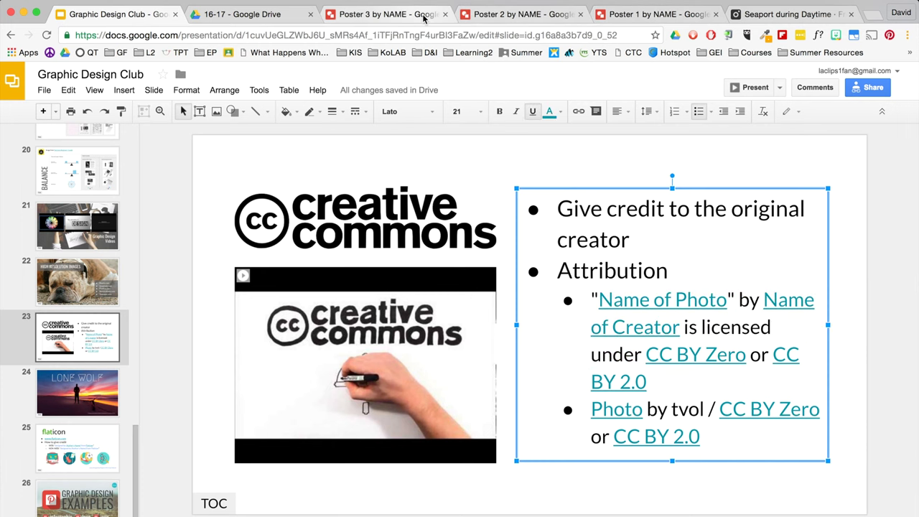
pyautogui.click(418, 14)
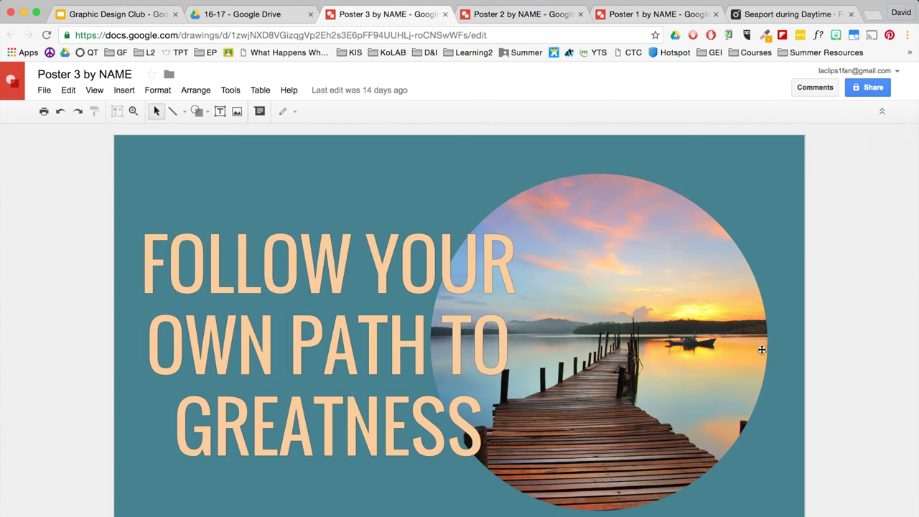
# - Paste the attribution line at Poster 3's bottom right, make it white and remove its bullet
pyautogui.hotkey('ctrl', 'v')
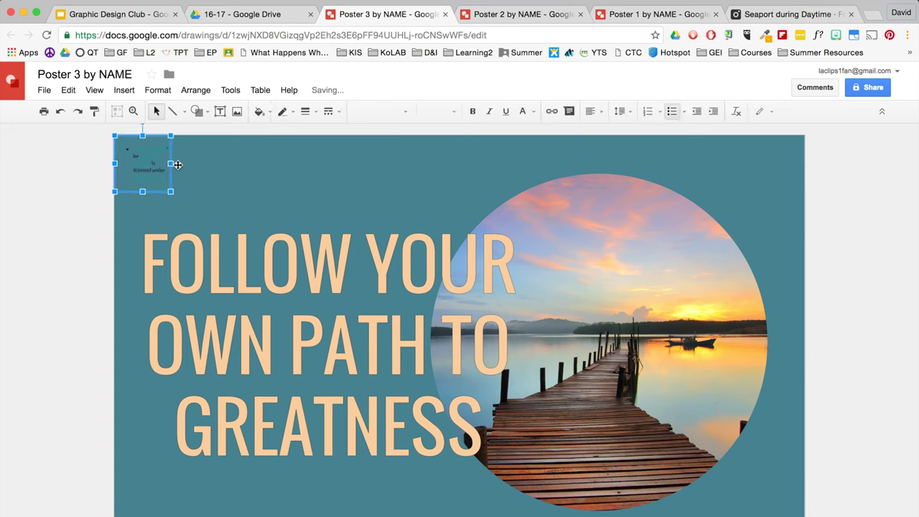
pyautogui.moveTo(172, 164); pyautogui.dragTo(328, 163)
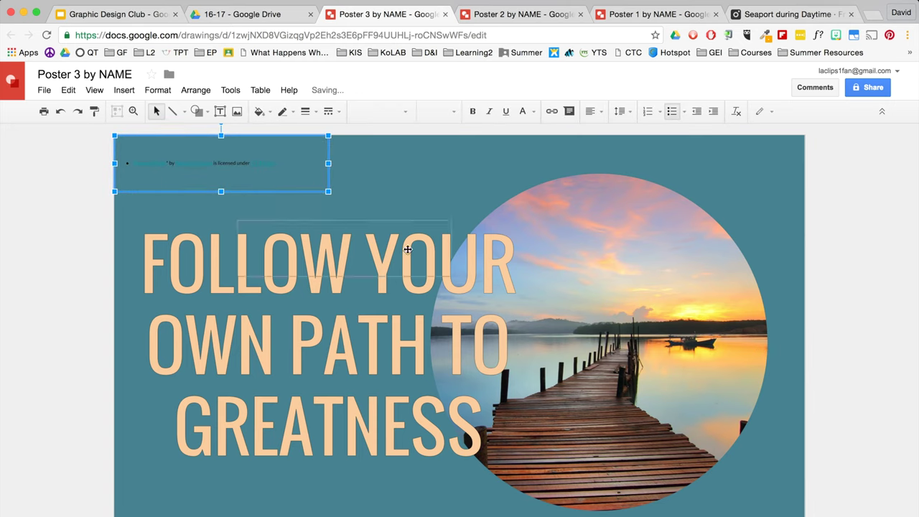
pyautogui.moveTo(675, 481); pyautogui.dragTo(716, 487)
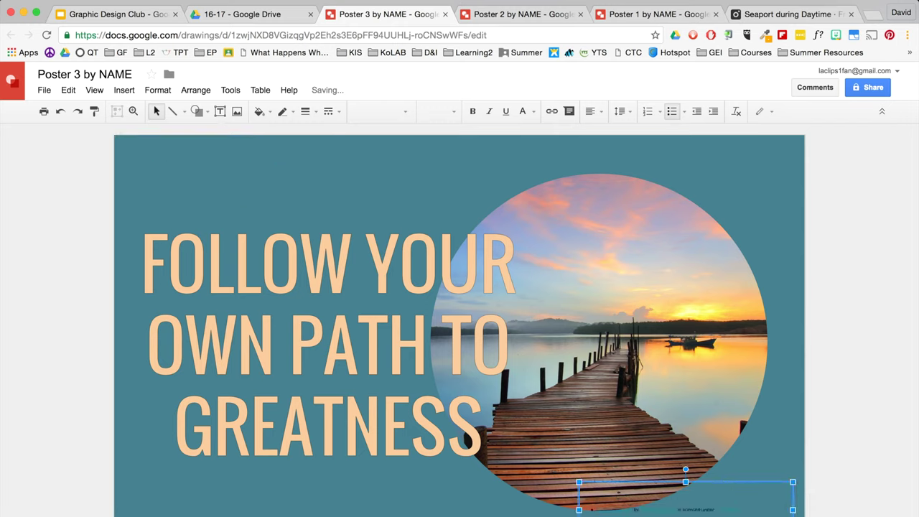
pyautogui.click(532, 114)
pyautogui.click(632, 158)
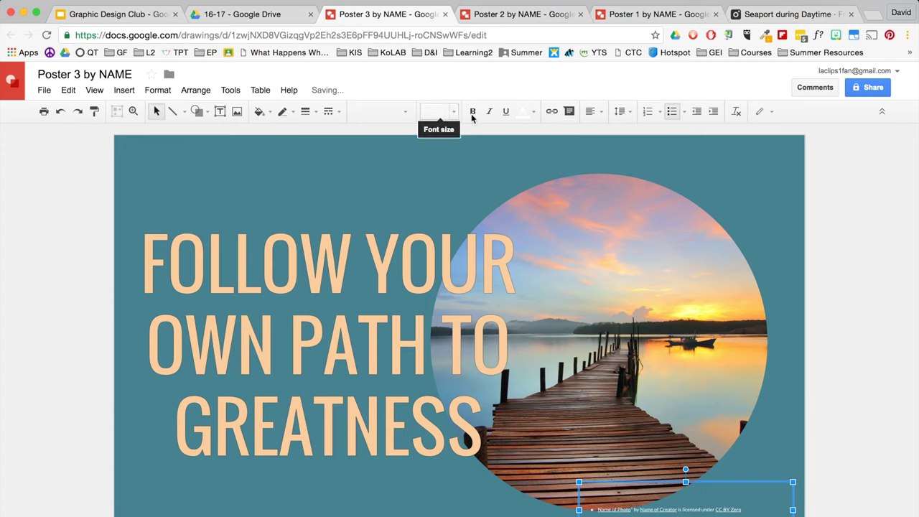
pyautogui.click(674, 115)
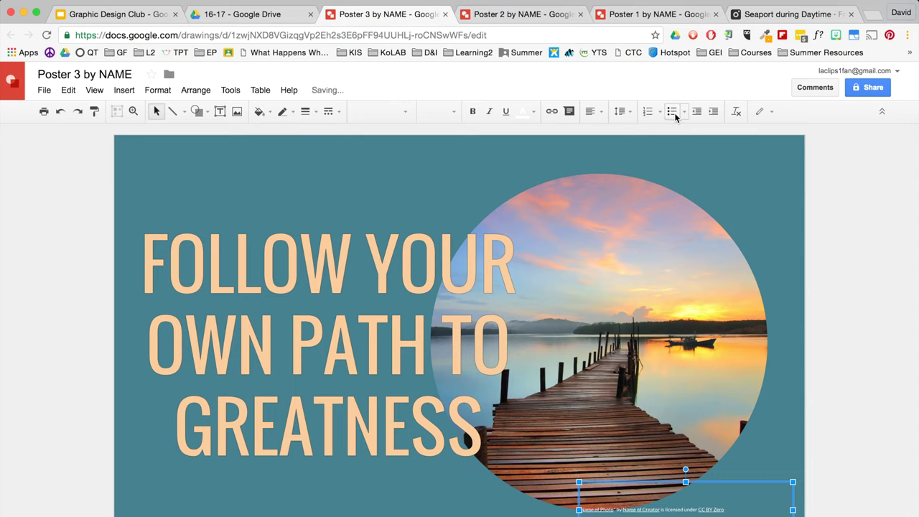
# - Set the attribution to size 36 and fit it on one line along the bottom edge
pyautogui.click(422, 112)
pyautogui.click(447, 268)
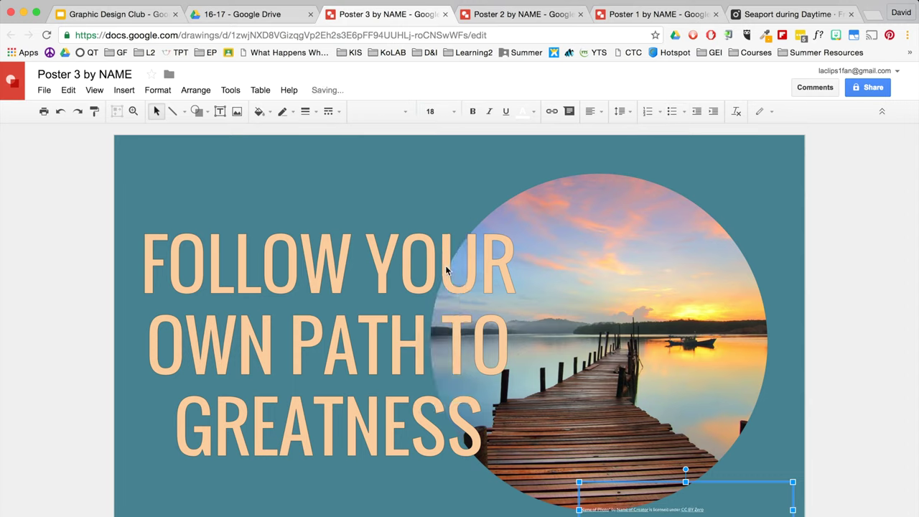
pyautogui.click(432, 112)
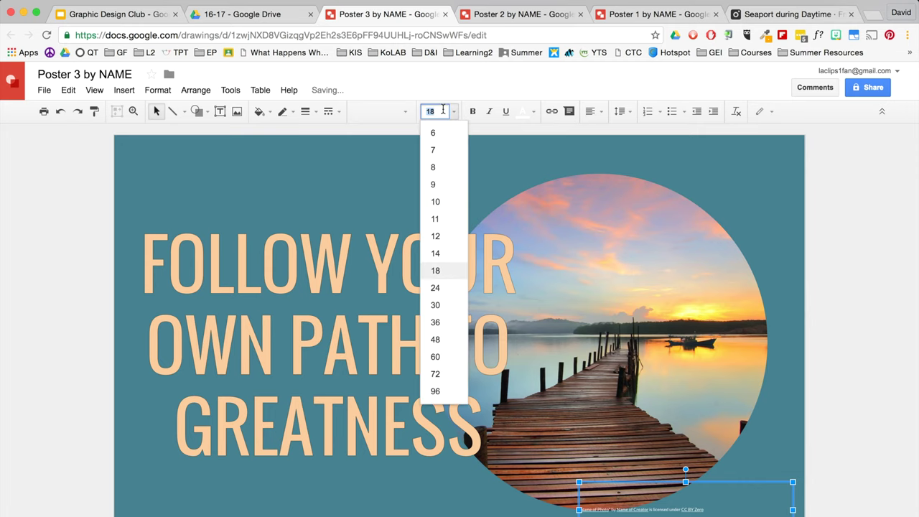
pyautogui.click(435, 322)
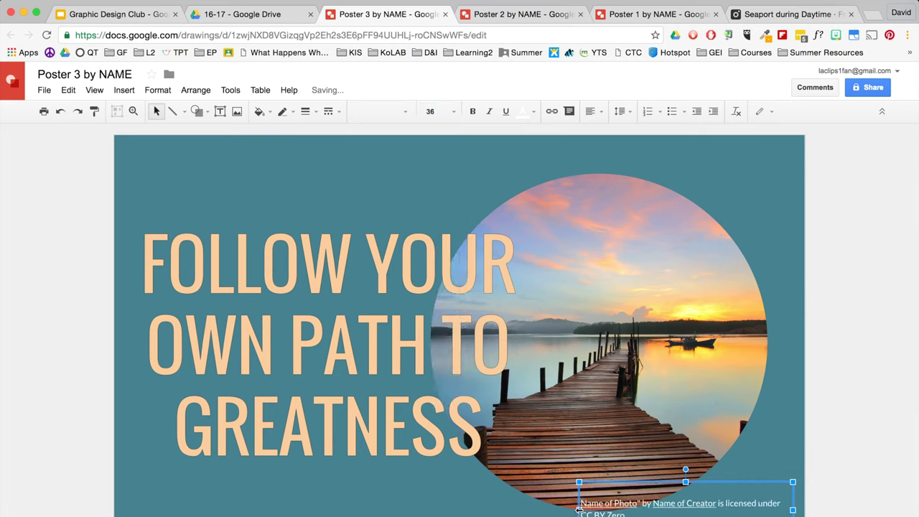
pyautogui.moveTo(579, 509); pyautogui.dragTo(535, 509)
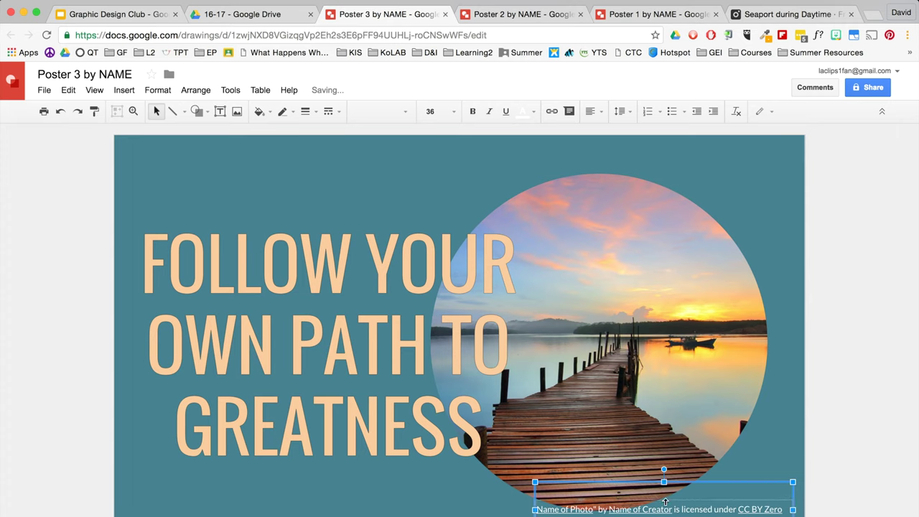
pyautogui.moveTo(665, 502); pyautogui.dragTo(650, 511)
pyautogui.press('Down')
pyautogui.press('Down')
pyautogui.press('Down')
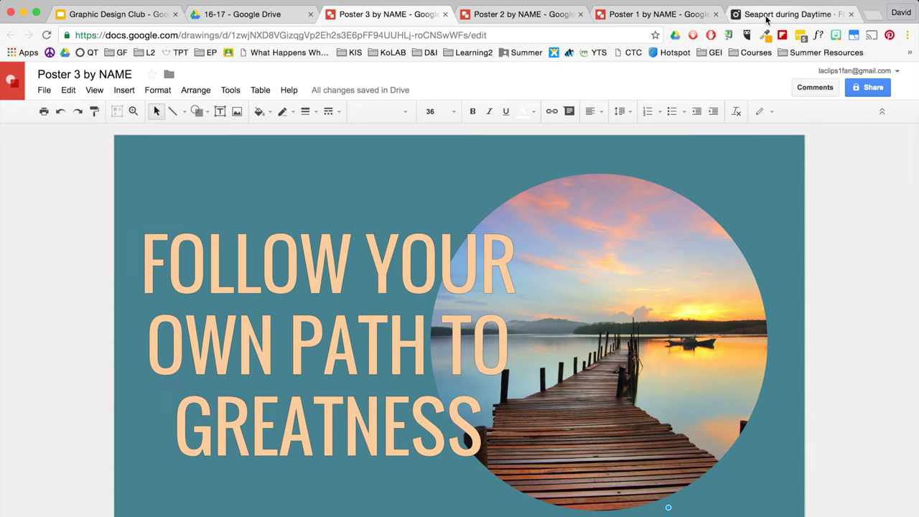
pyautogui.click(790, 14)
# - Change the photo-title link text from Name of Photo to 'Seaport during Daytime'
pyautogui.scroll(-10, 221, 201)
pyautogui.moveTo(184, 131); pyautogui.dragTo(188, 123)
pyautogui.click(66, 127)
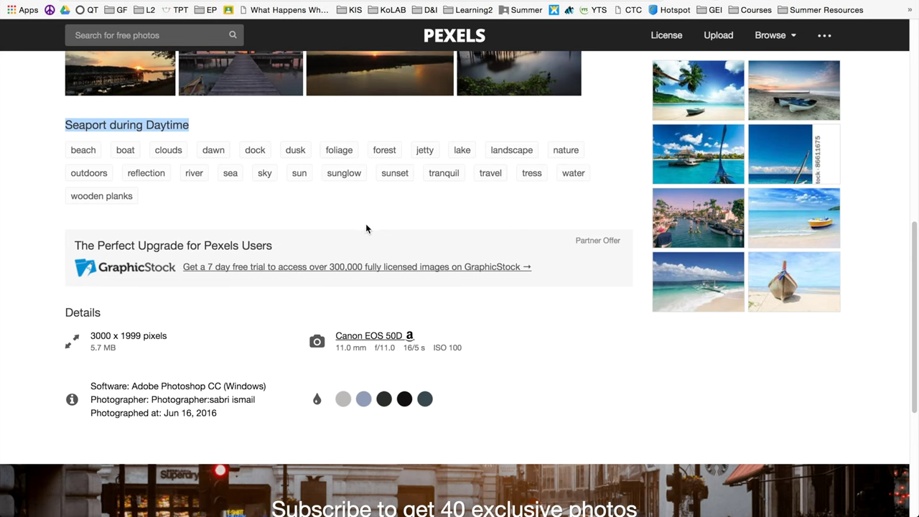
pyautogui.scroll(2, 338, 219)
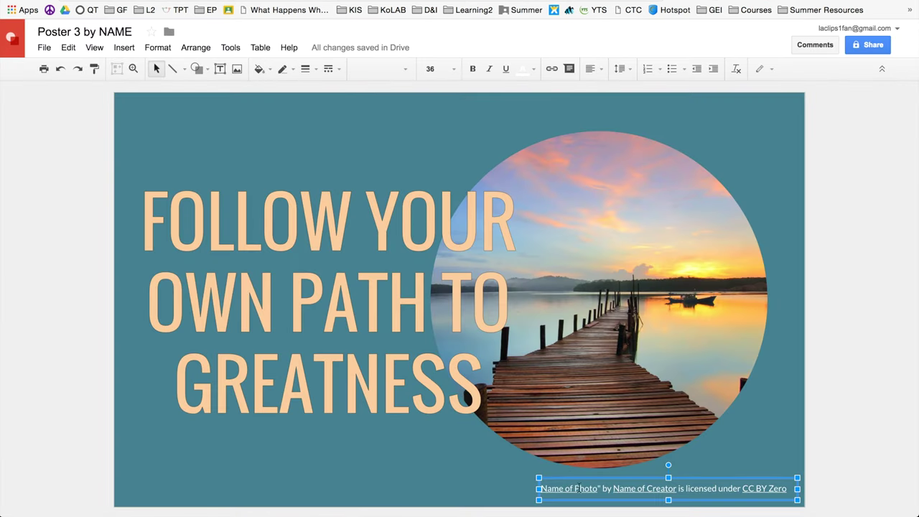
pyautogui.click(575, 488)
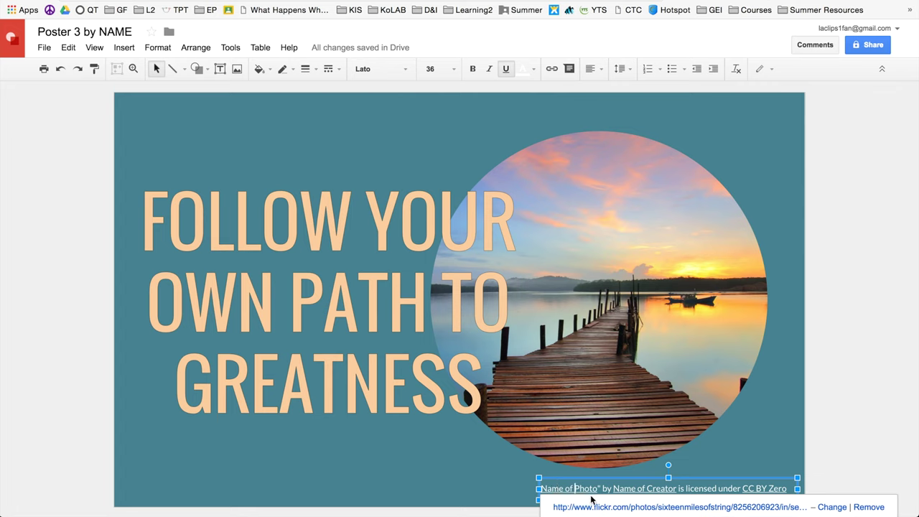
pyautogui.click(832, 507)
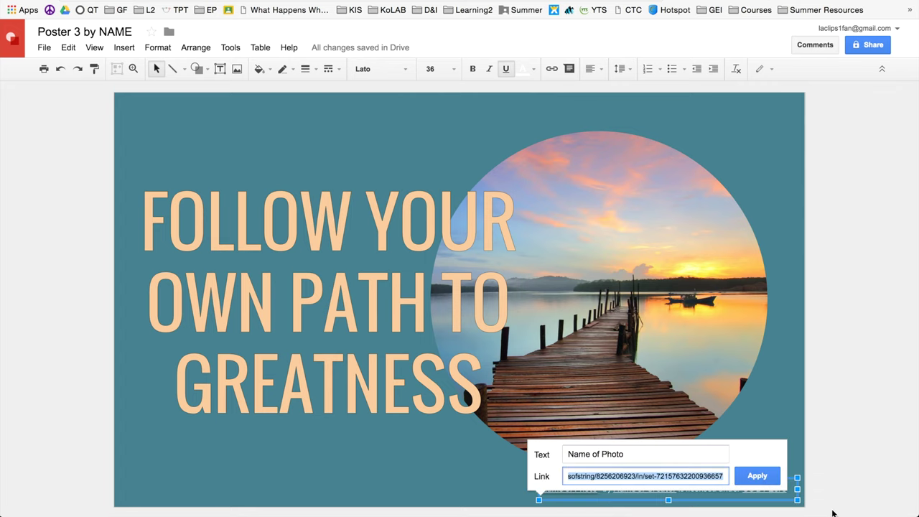
pyautogui.tripleClick(642, 454)
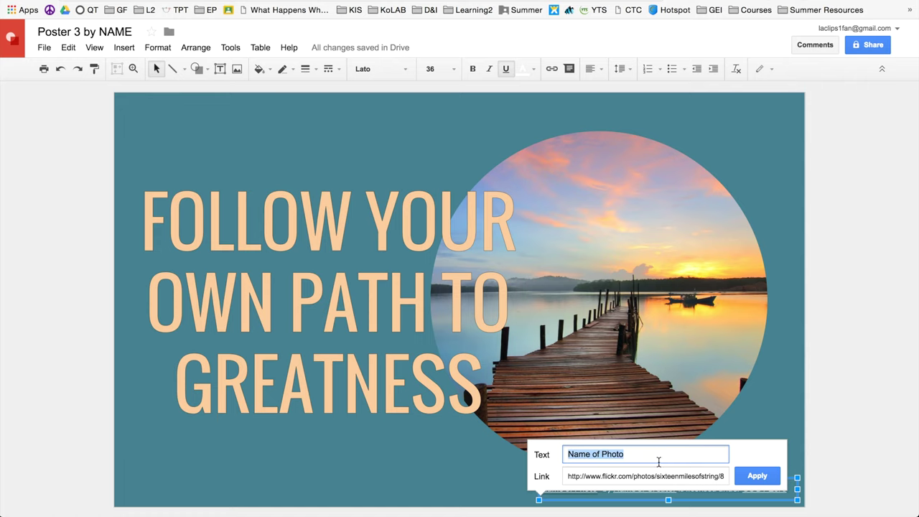
pyautogui.press('BackSpace')
pyautogui.write('Seaport during Daytime')
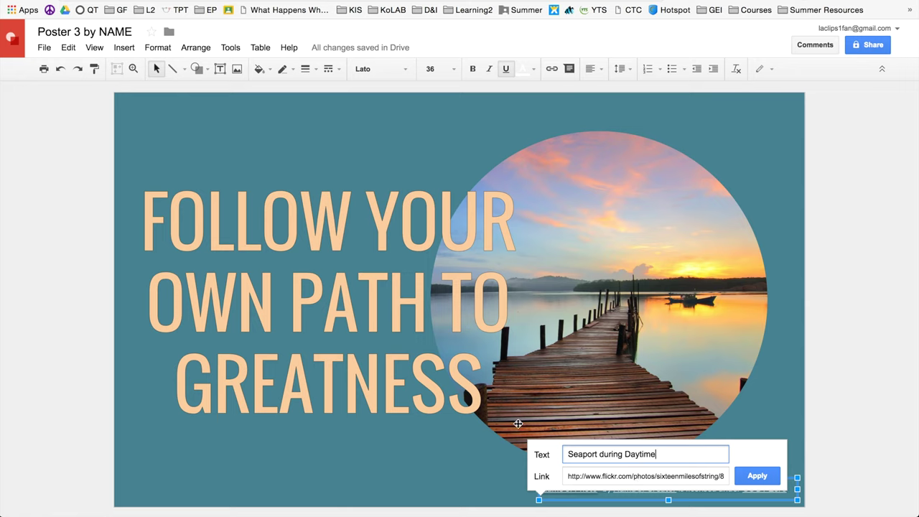
# - Delete the old Flickr address from the title's link field
pyautogui.click(623, 476)
pyautogui.press('BackSpace')
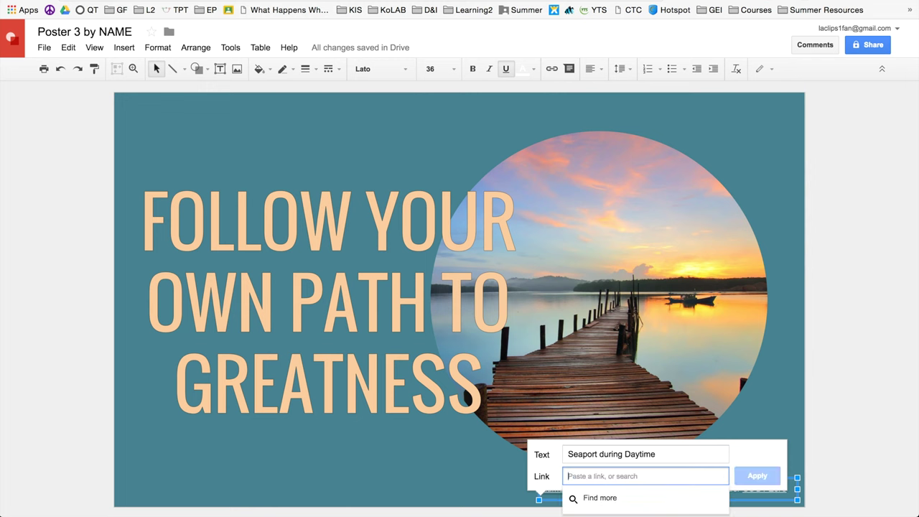
pyautogui.hotkey('ctrl', 'shift', 'Tab')
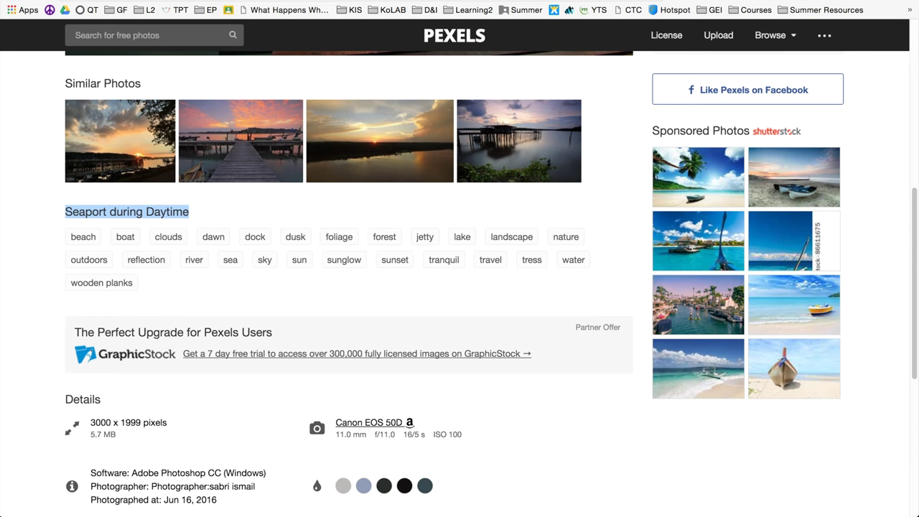
# - Paste the Pexels photo address as the Seaport during Daytime link and apply it
pyautogui.scroll(6, 544, 209)
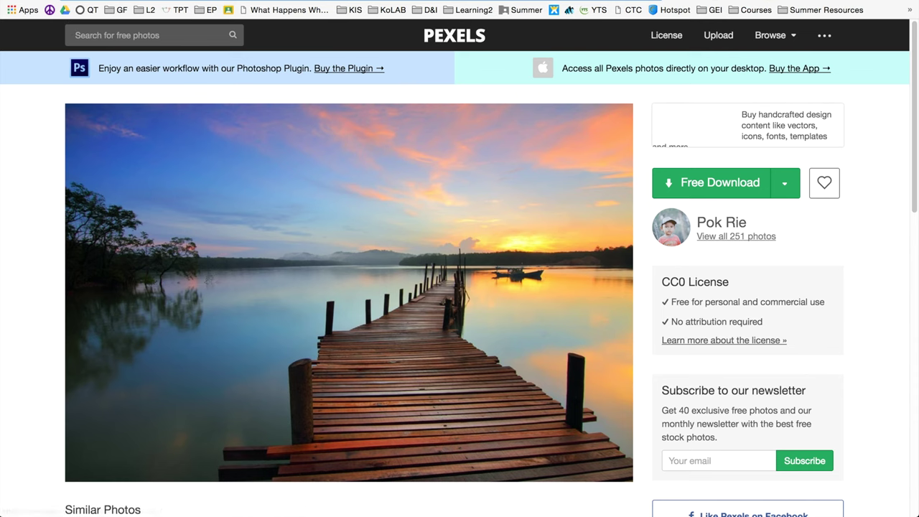
pyautogui.click(353, 1)
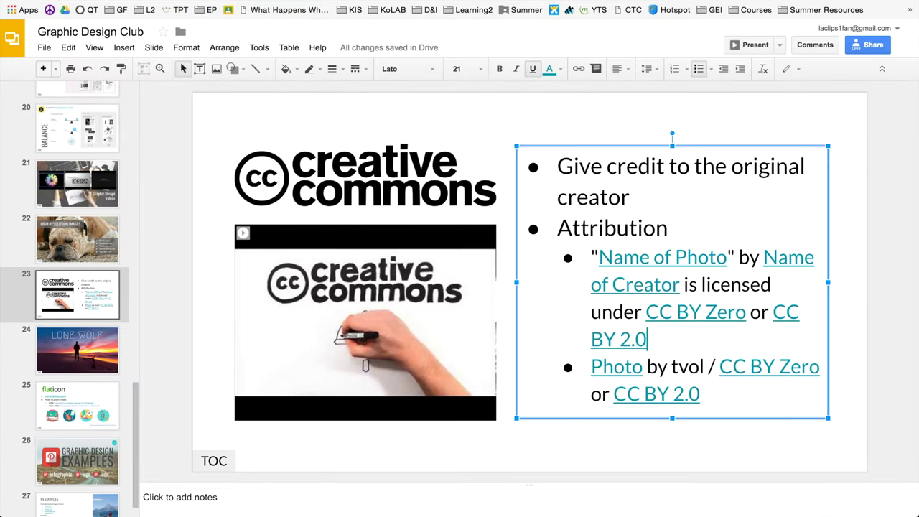
pyautogui.hotkey('ctrl', 'Tab')
pyautogui.hotkey('ctrl', 'Tab')
pyautogui.hotkey('ctrl', 'Tab')
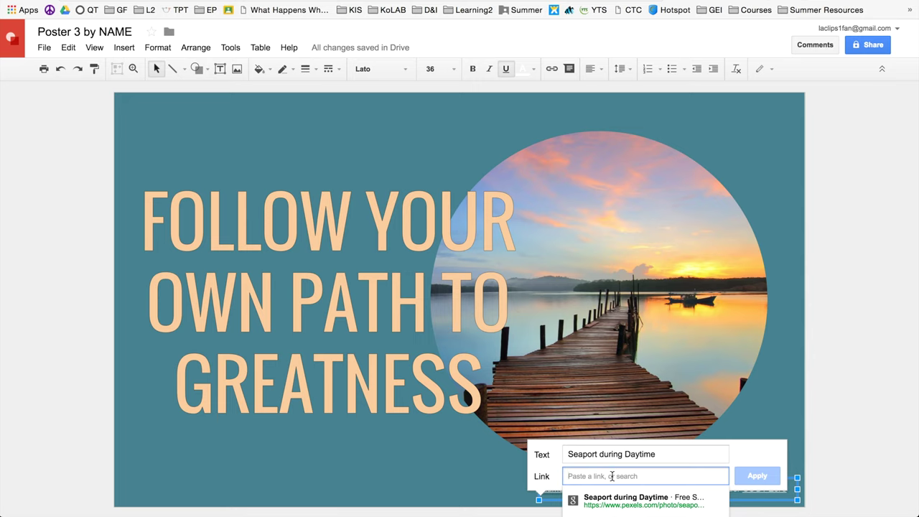
pyautogui.write('https://www.pexels.com/photo/seaport-during-daytime-132037/')
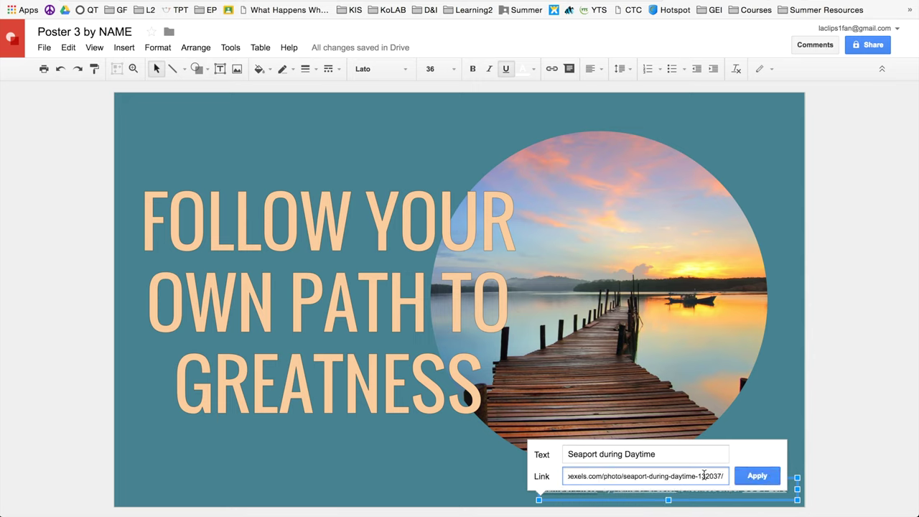
pyautogui.click(750, 476)
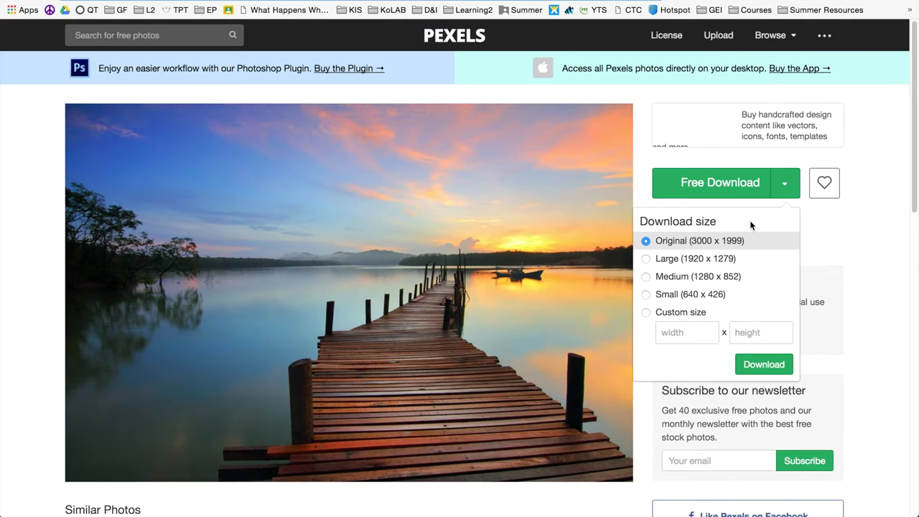
# - Copy the photographer's name from Pexels and type it in place of Name of Creator
pyautogui.moveTo(730, 224); pyautogui.dragTo(696, 222)
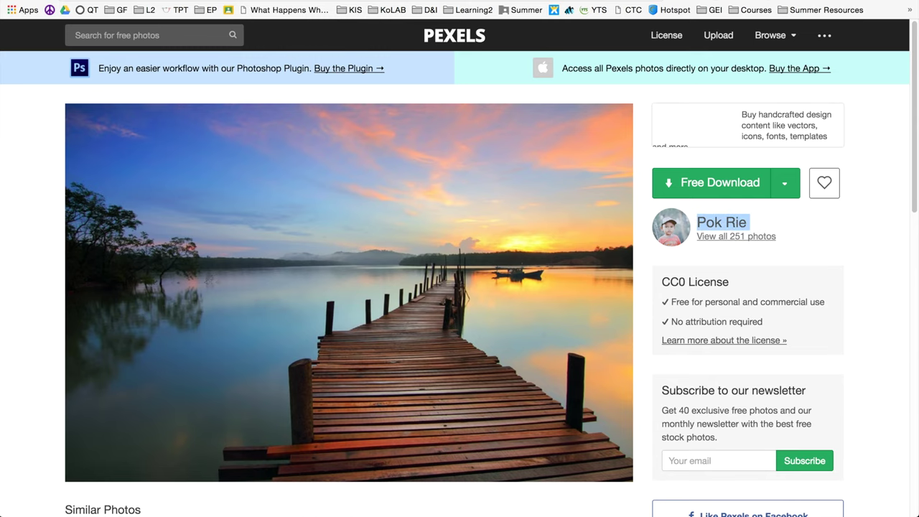
pyautogui.hotkey('ctrl', 'Tab')
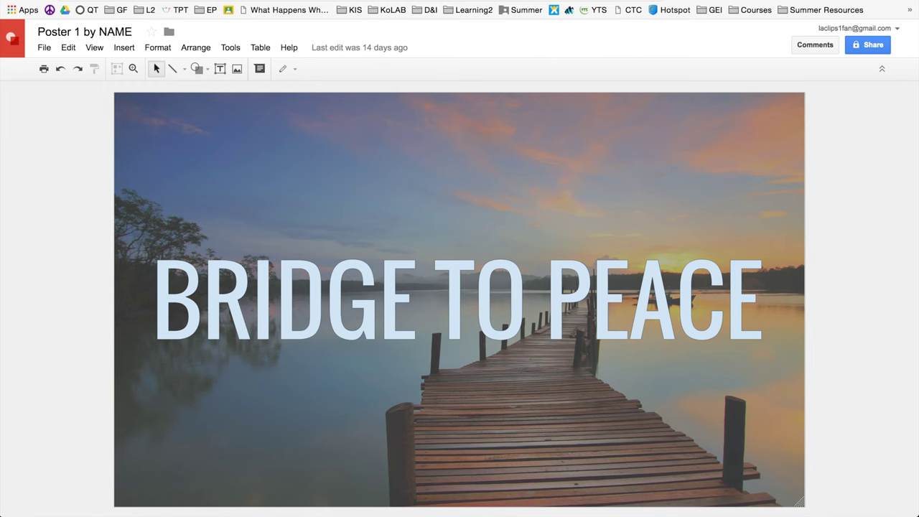
pyautogui.hotkey('ctrl', 'Tab')
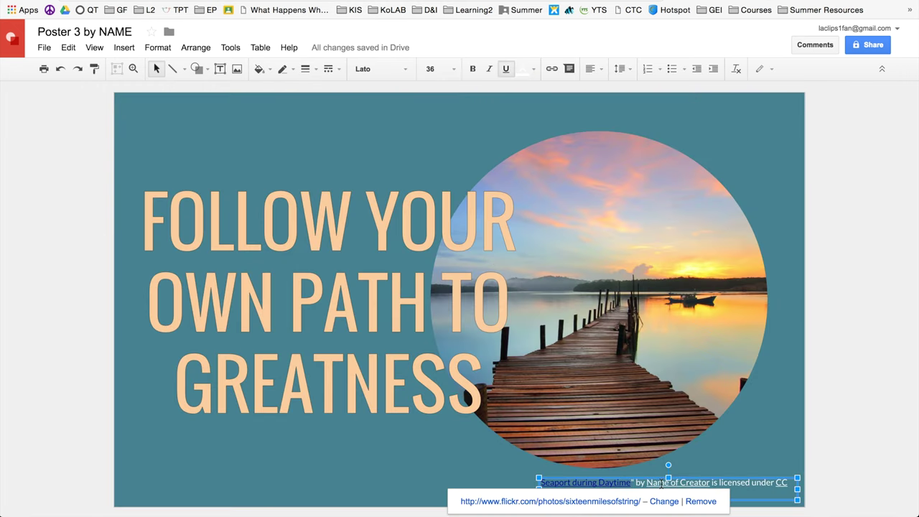
pyautogui.click(661, 484)
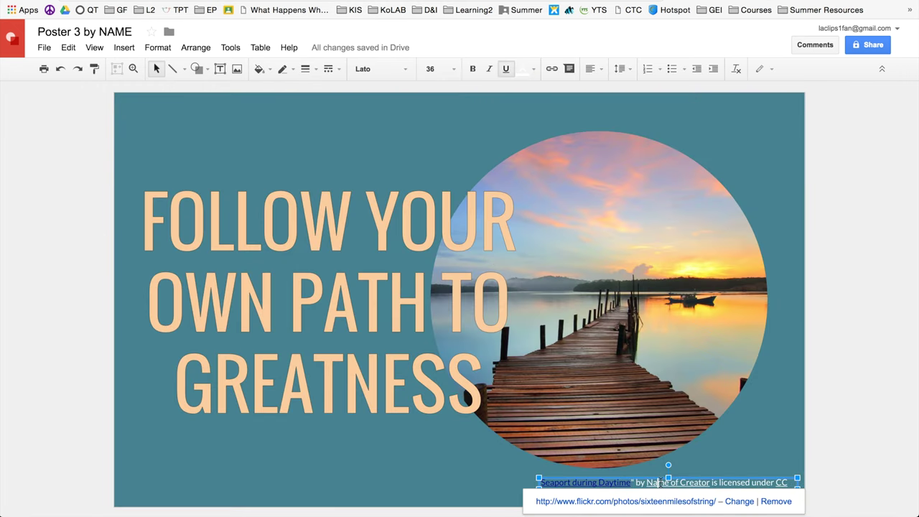
pyautogui.click(739, 501)
pyautogui.tripleClick(616, 449)
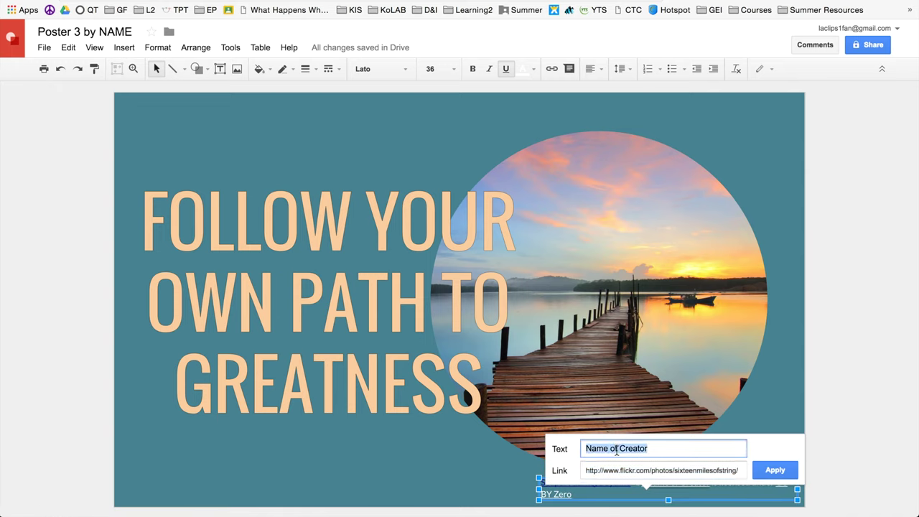
pyautogui.press('BackSpace')
pyautogui.write('Pok Rie')
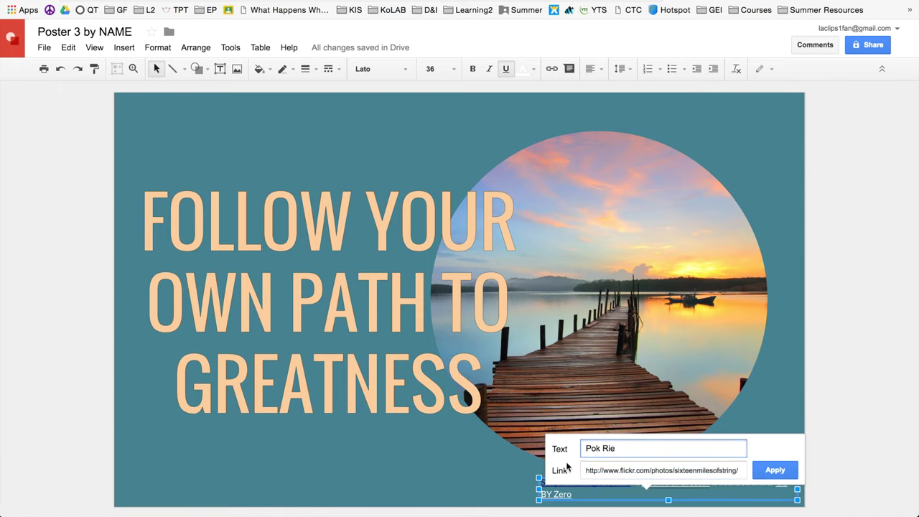
# - Replace the creator's old link address with the photographer's Pexels profile URL
pyautogui.tripleClick(710, 473)
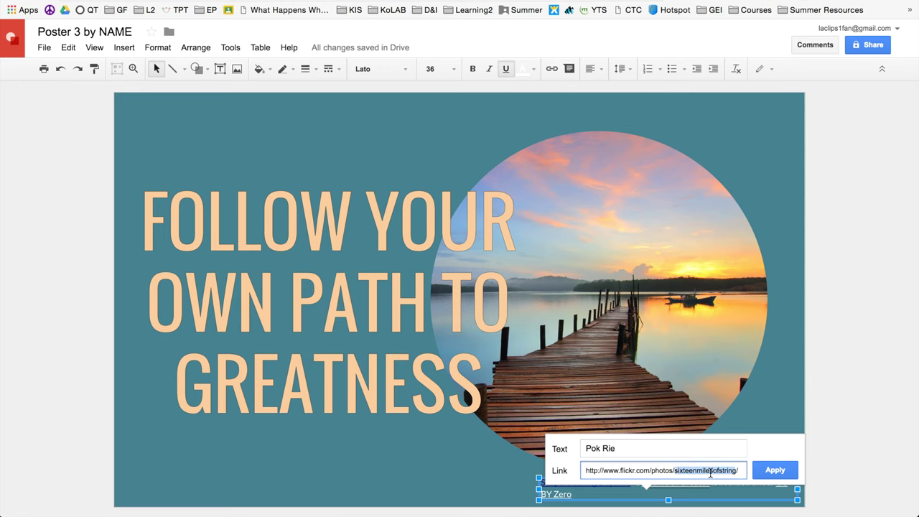
pyautogui.press('BackSpace')
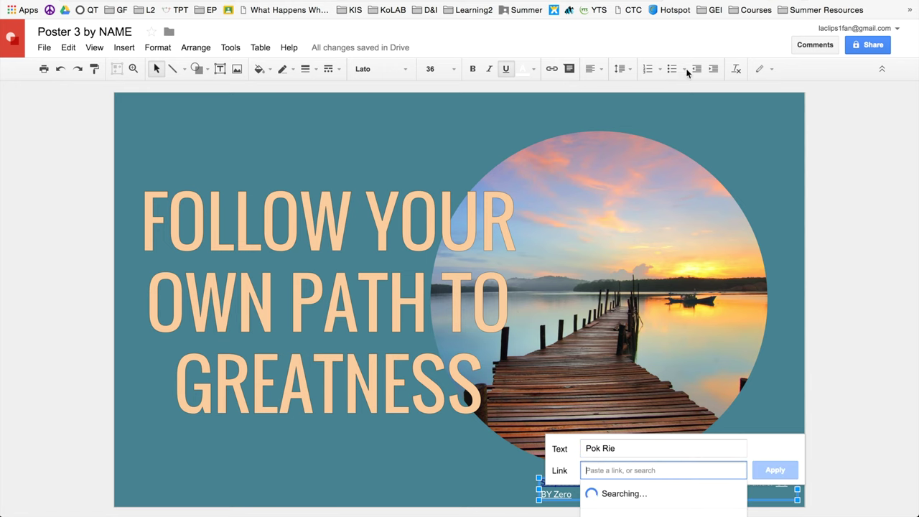
pyautogui.hotkey('ctrl', 'Tab')
pyautogui.click(785, 183)
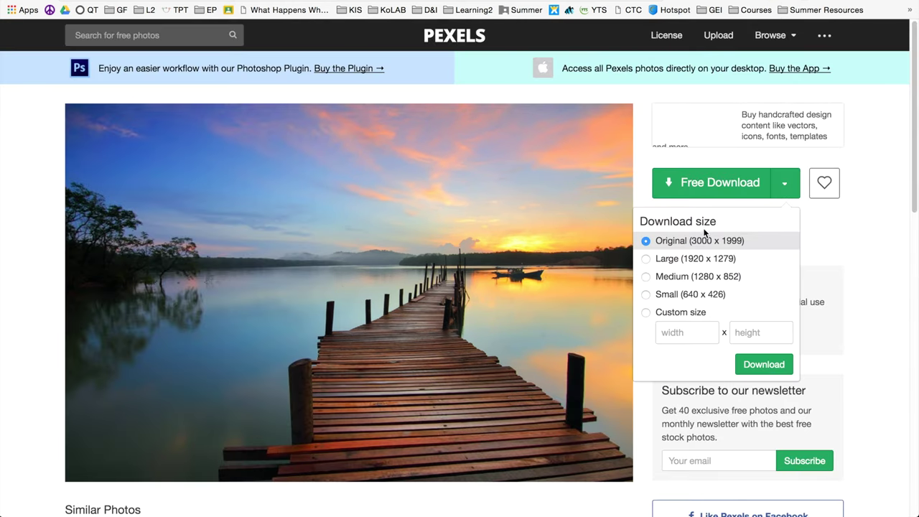
pyautogui.click(847, 242)
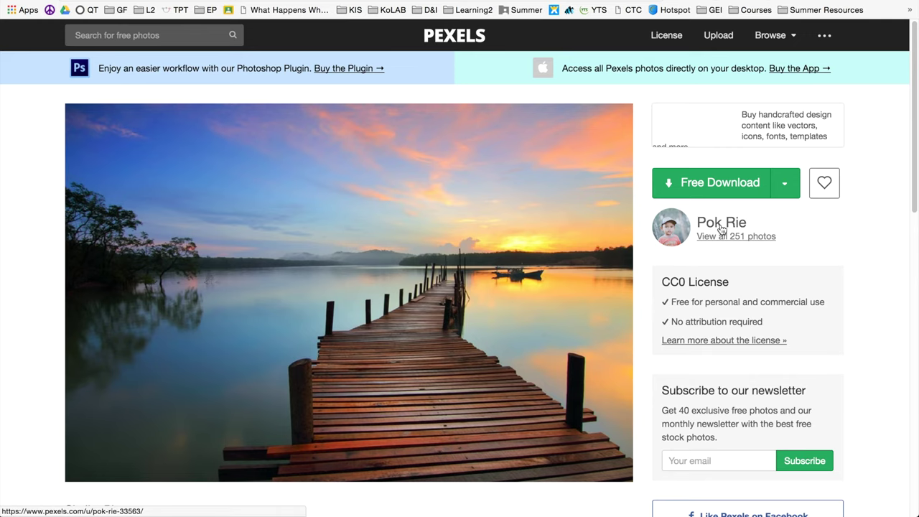
pyautogui.click(721, 228)
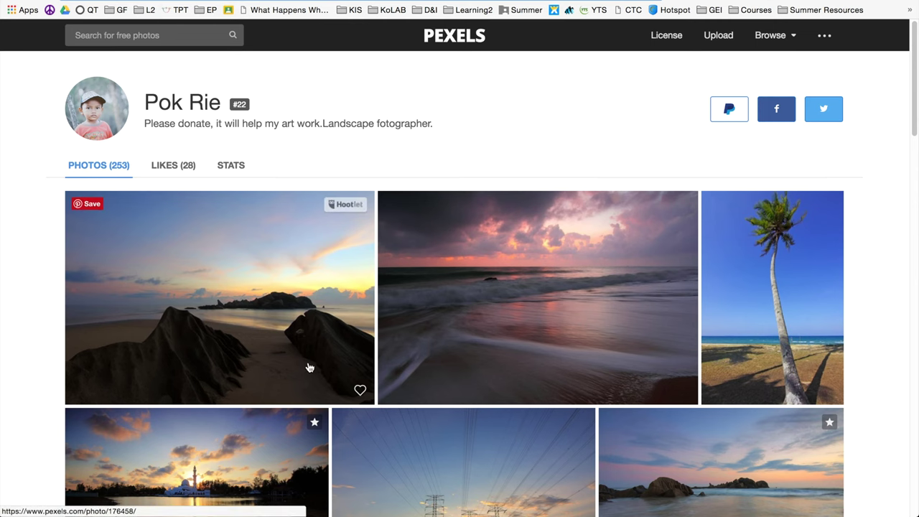
pyautogui.scroll(-3, 287, 344)
pyautogui.scroll(3, 224, 375)
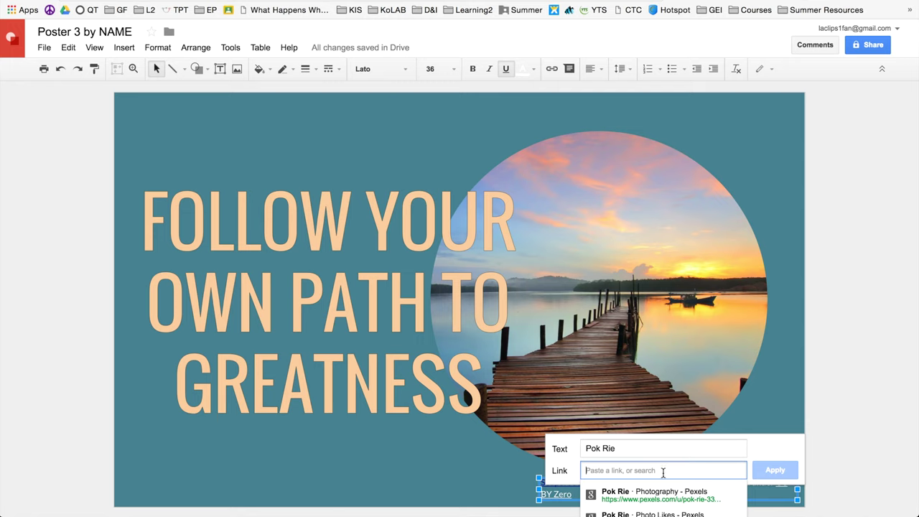
pyautogui.write('https://www.pexels.com/u/pok-rie-33633')
# - Apply the creator link, then set the entire attribution line's text colour to white
pyautogui.click(775, 469)
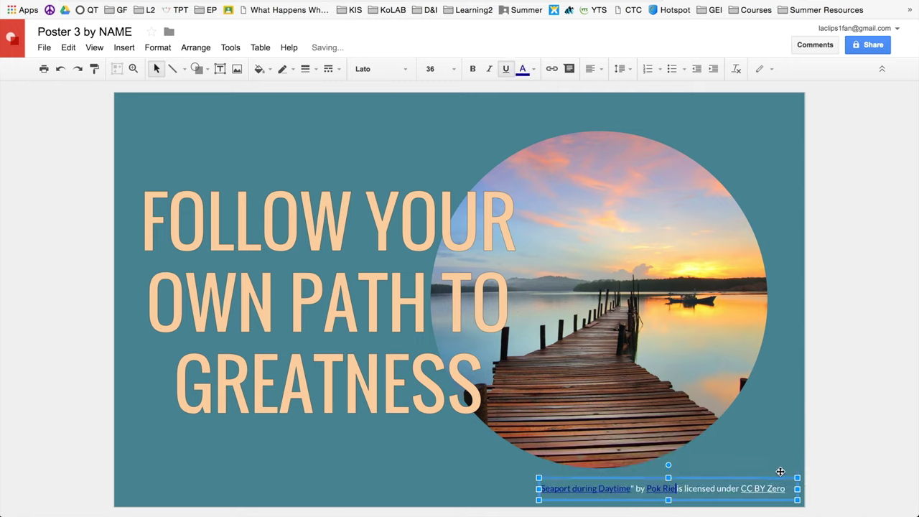
pyautogui.click(576, 488)
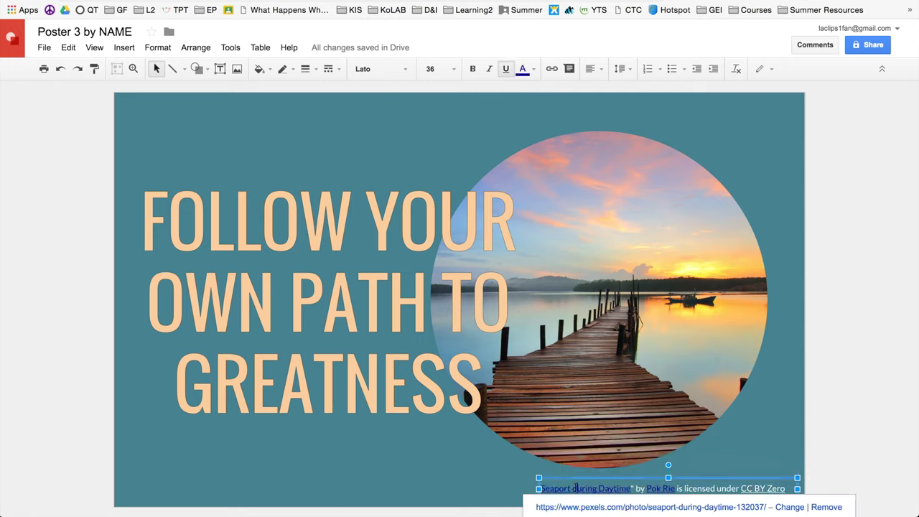
pyautogui.tripleClick(565, 489)
pyautogui.hotkey('ctrl', 'c')
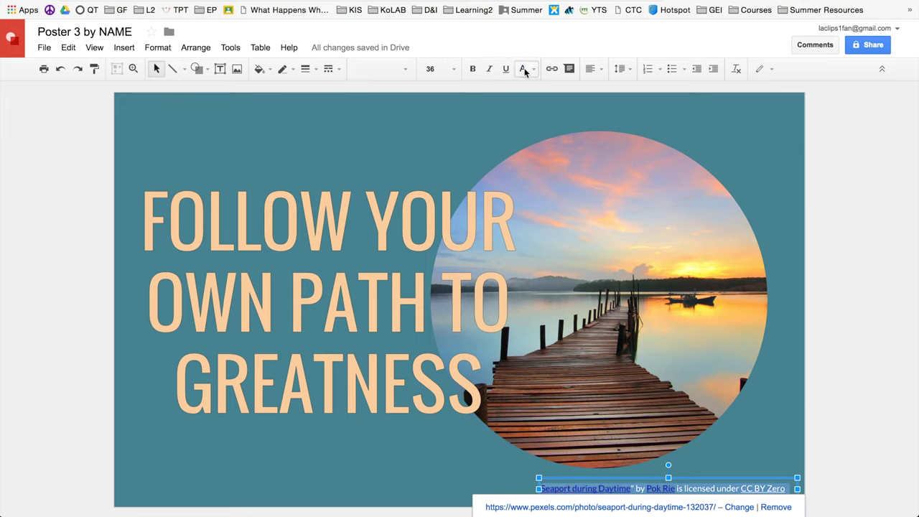
pyautogui.click(524, 69)
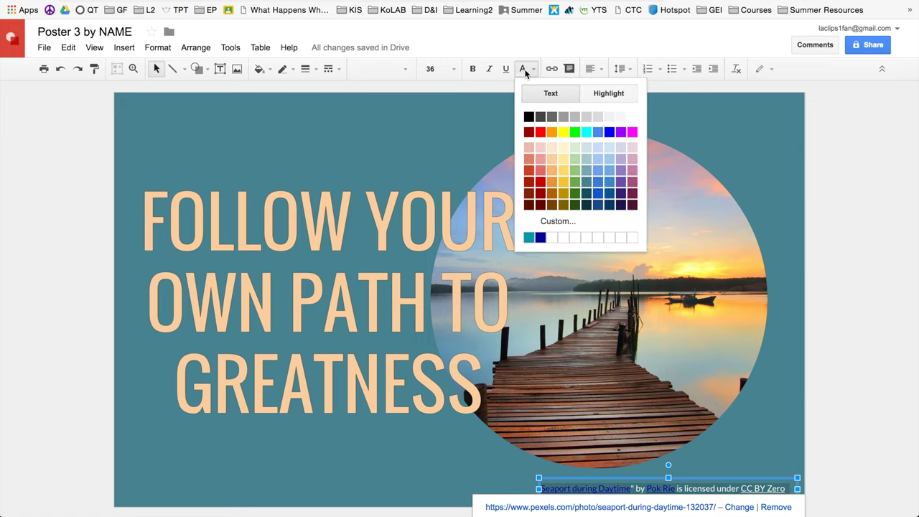
pyautogui.click(632, 116)
pyautogui.click(835, 363)
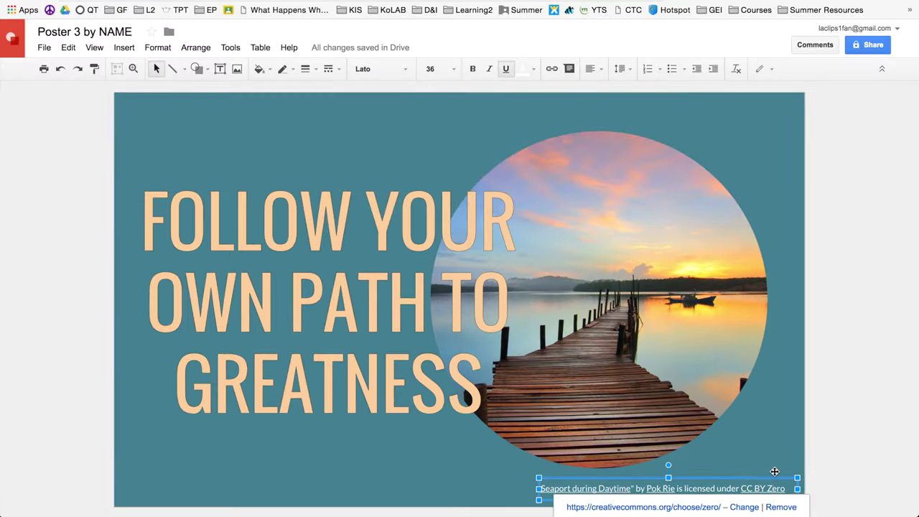
# - Copy Poster 3's white attribution caption and paste it into Poster 2 and Poster 1
pyautogui.click(798, 476)
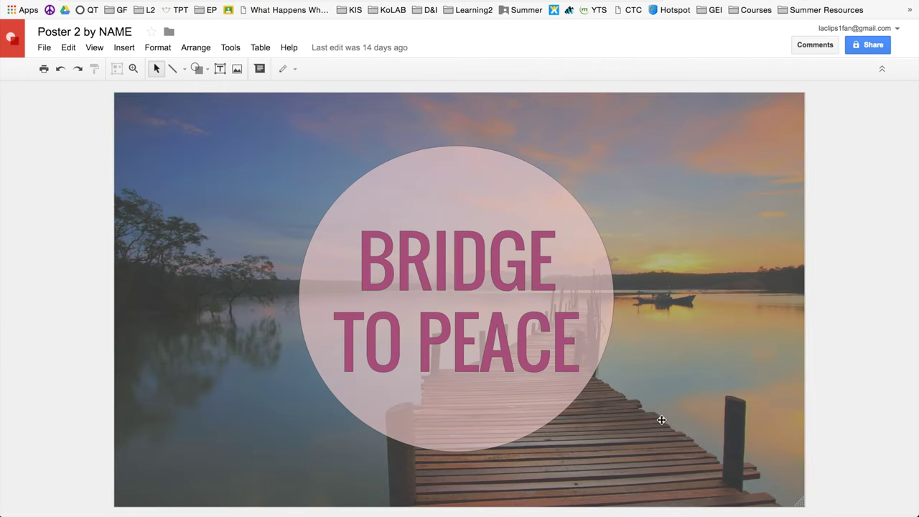
pyautogui.hotkey('ctrl', 'v')
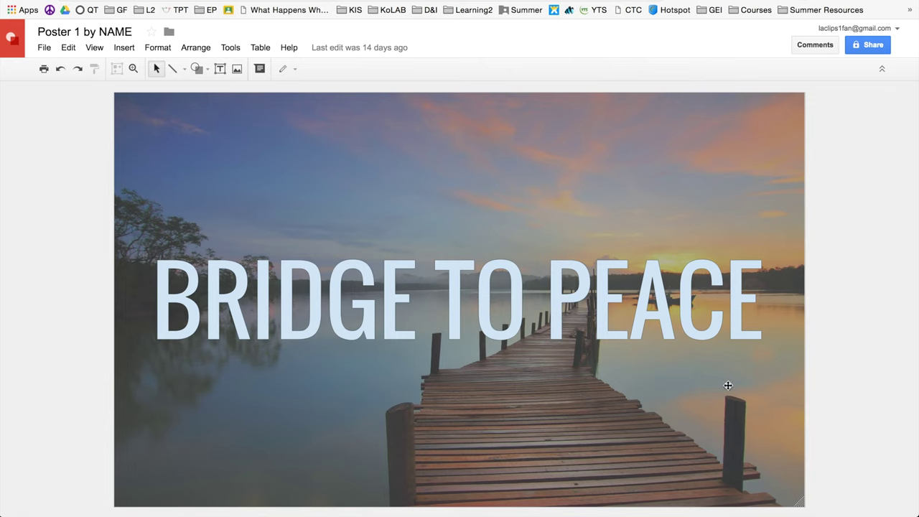
pyautogui.hotkey('ctrl', 'v')
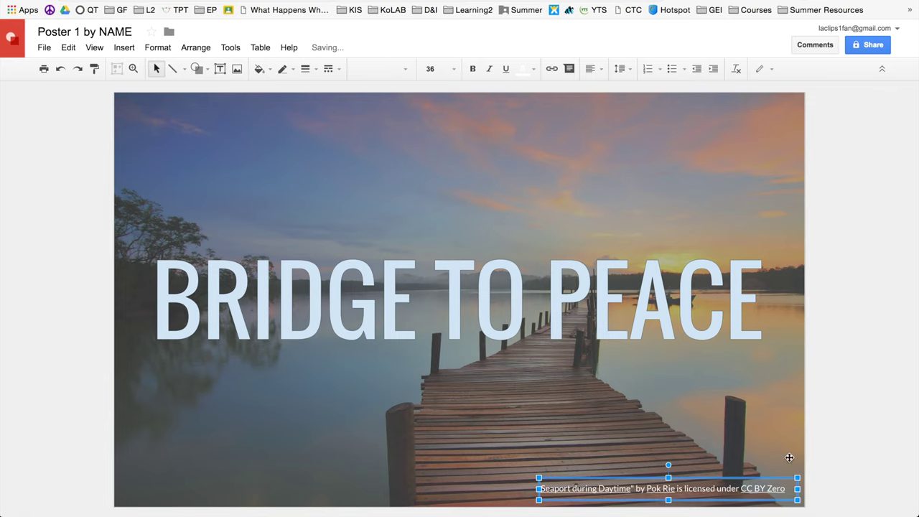
pyautogui.click(702, 404)
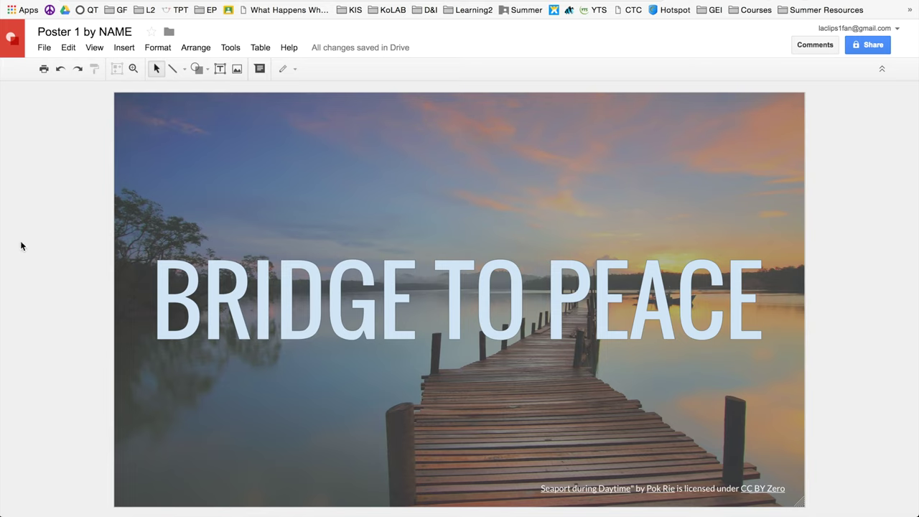
# - Enter the teacher's e-mail address in the Share dialog, then cancel and close without sending
pyautogui.click(867, 46)
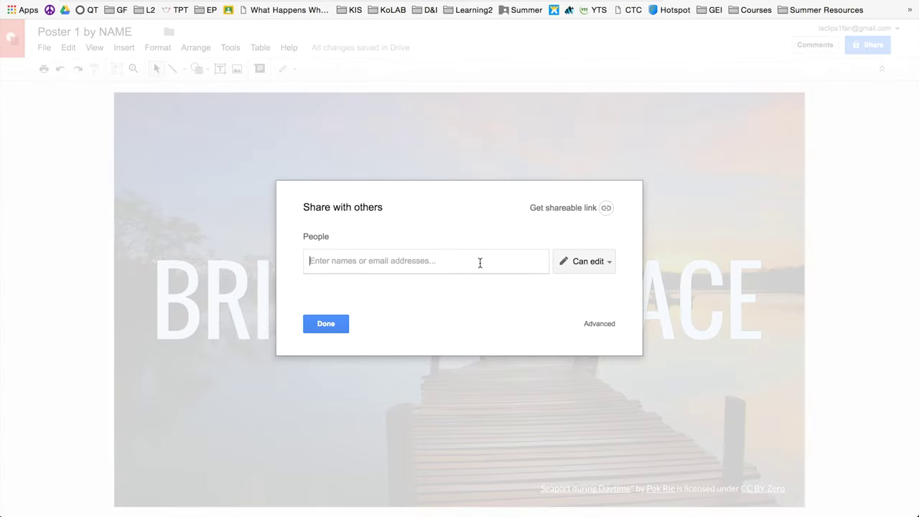
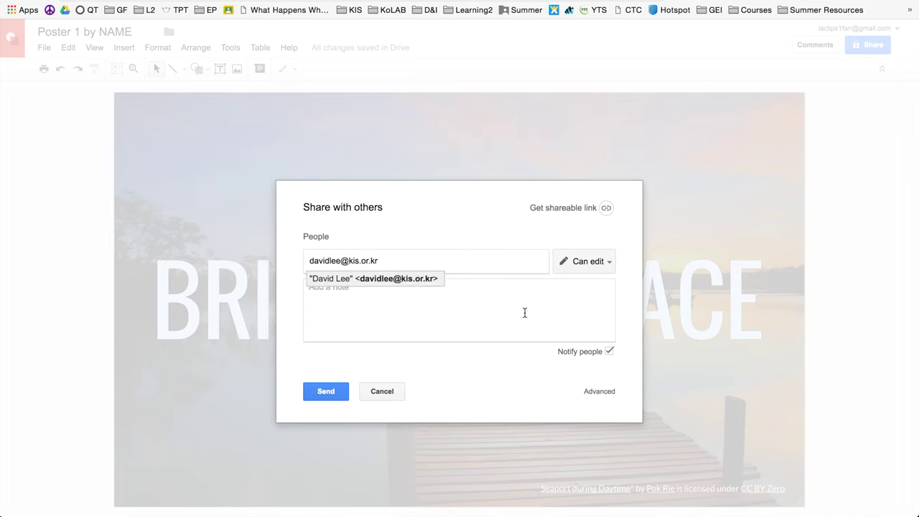
pyautogui.click(501, 300)
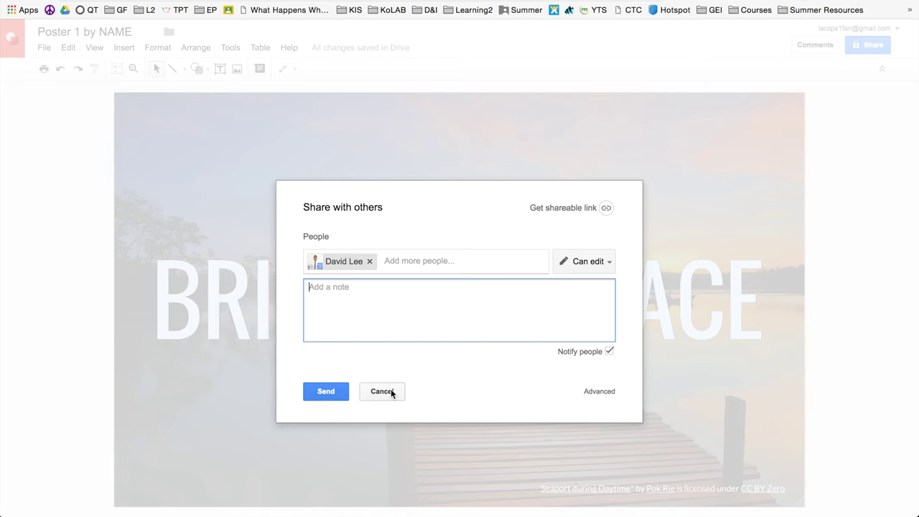
pyautogui.click(392, 392)
pyautogui.click(325, 324)
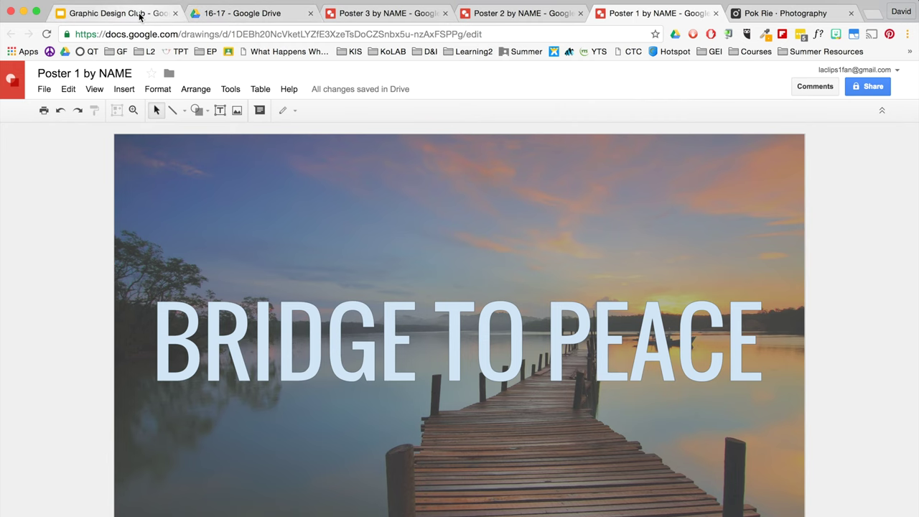
# - Go to the Graphic Design Examples slide in the Graphic Design Club deck
pyautogui.click(141, 14)
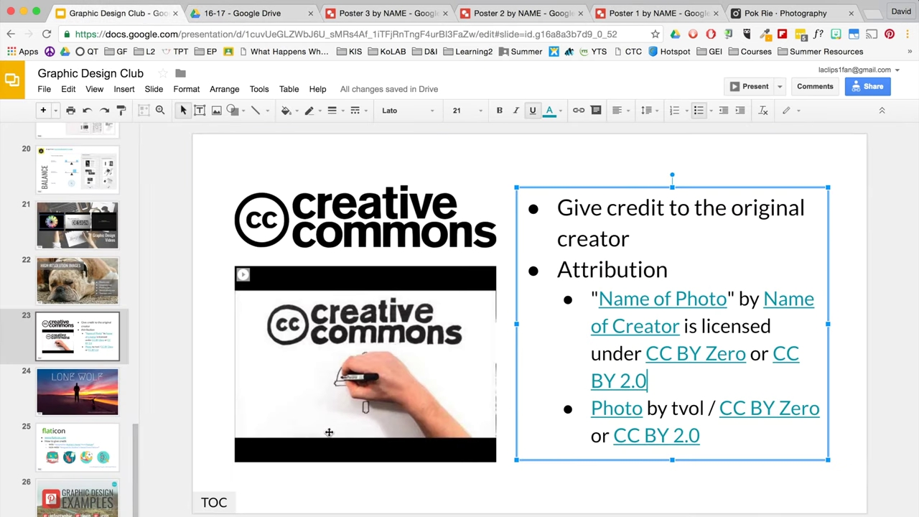
pyautogui.scroll(-2, 86, 380)
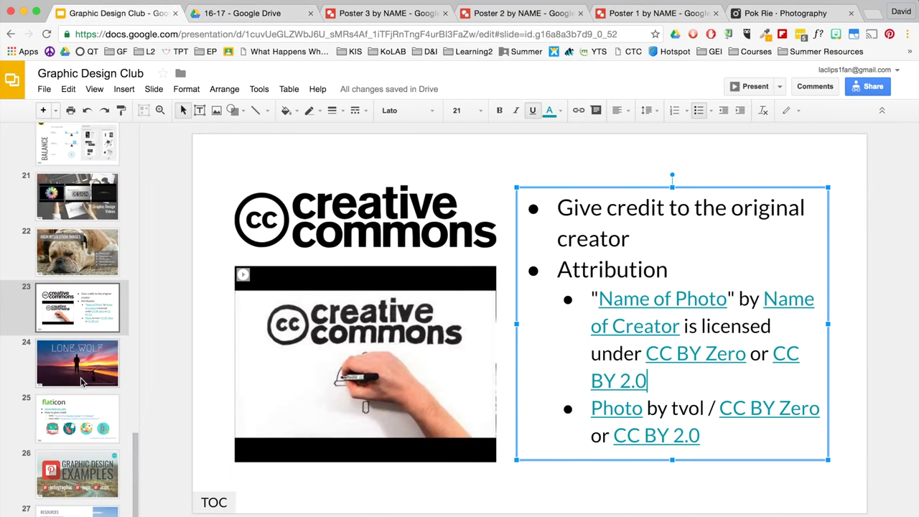
pyautogui.click(79, 472)
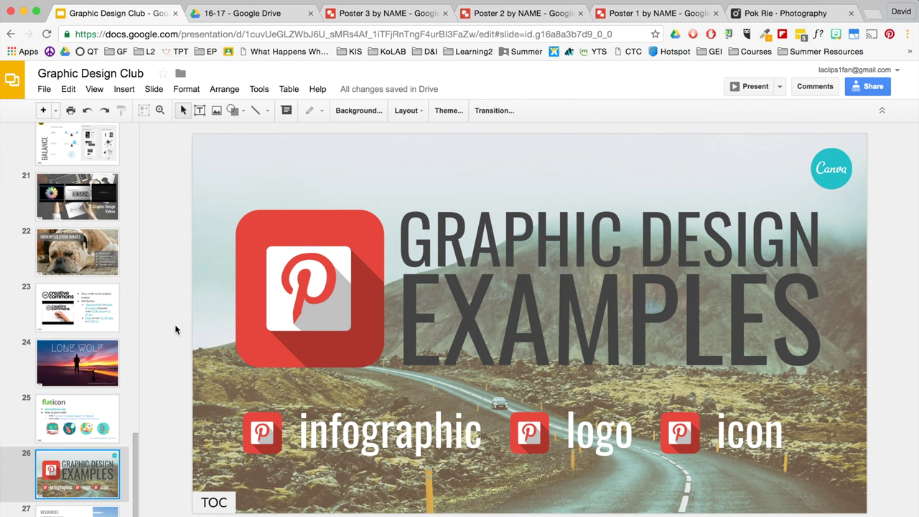
# - Follow the Pinterest board links on the slide's Pinterest logo, logo and icon images
pyautogui.click(288, 289)
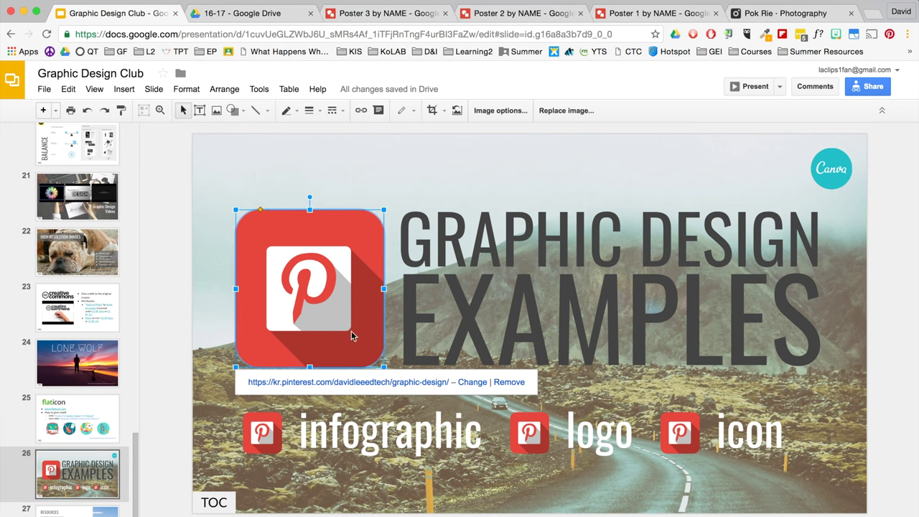
pyautogui.click(528, 439)
pyautogui.click(676, 431)
pyautogui.click(307, 305)
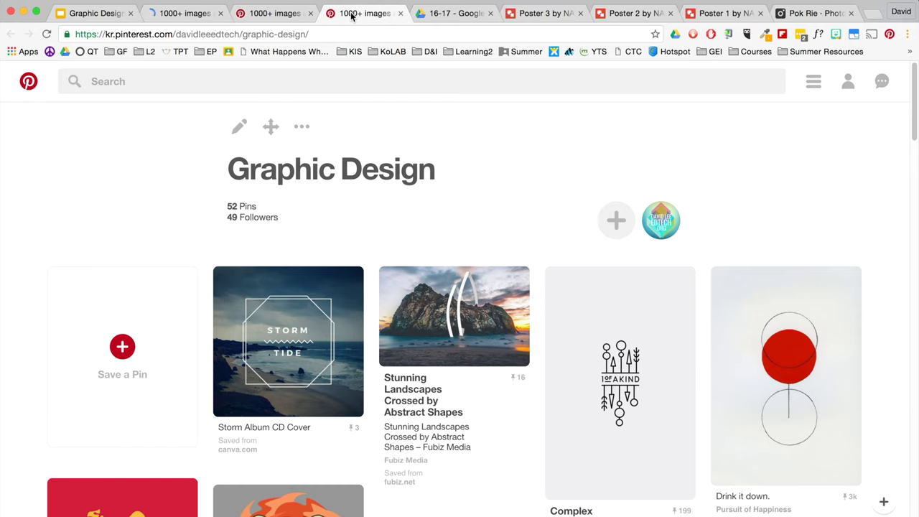
# - Scroll down through the pins on the Pinterest Graphic Design board
pyautogui.scroll(-3, 374, 407)
pyautogui.scroll(-15, 374, 407)
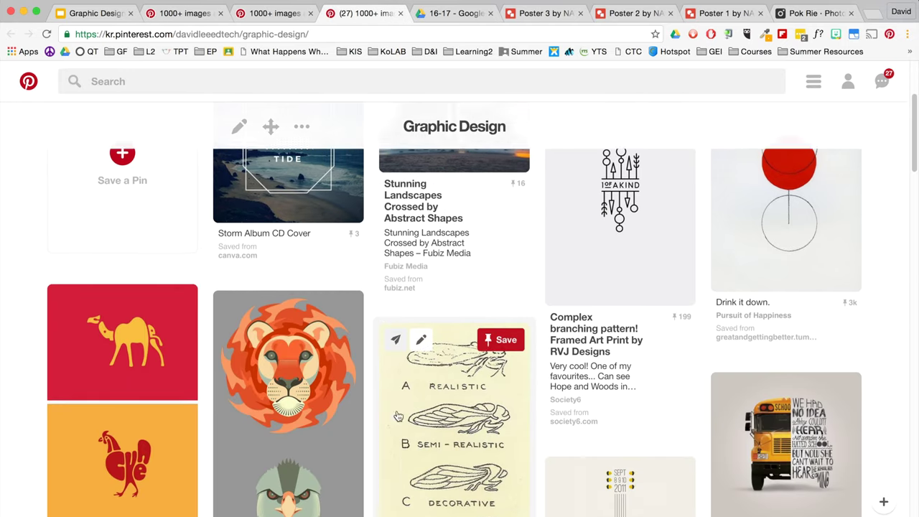
pyautogui.scroll(-20, 399, 414)
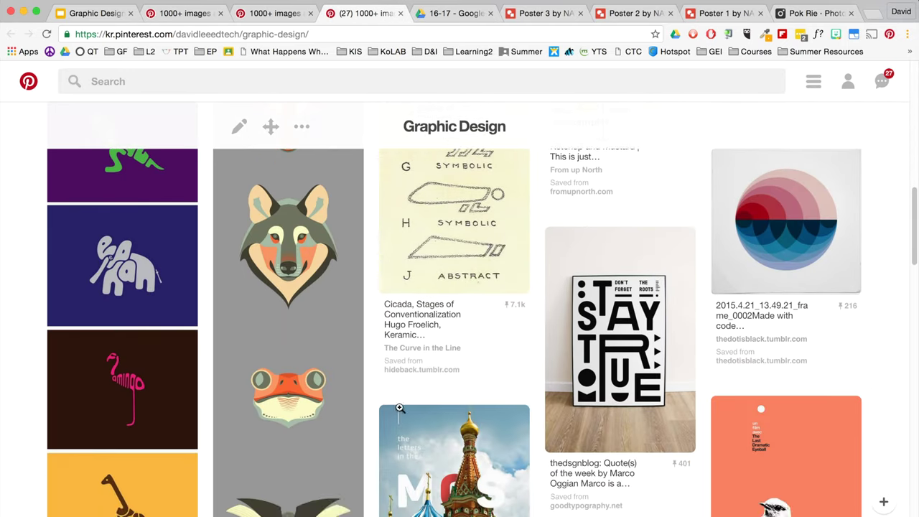
pyautogui.scroll(-10, 402, 407)
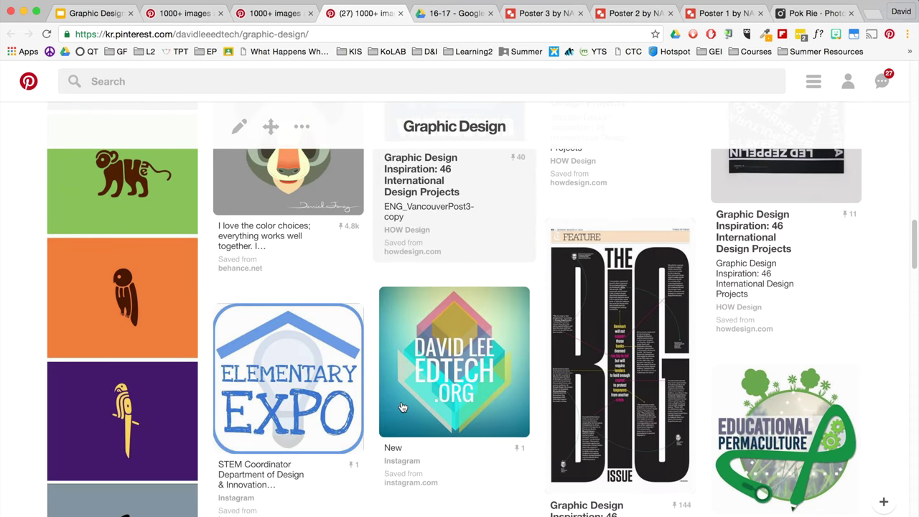
pyautogui.scroll(-10, 402, 404)
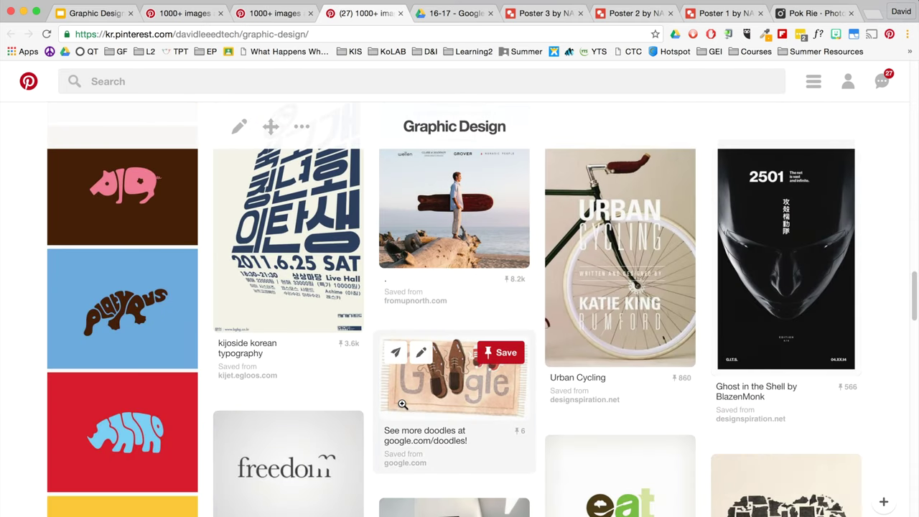
pyautogui.scroll(-8, 401, 404)
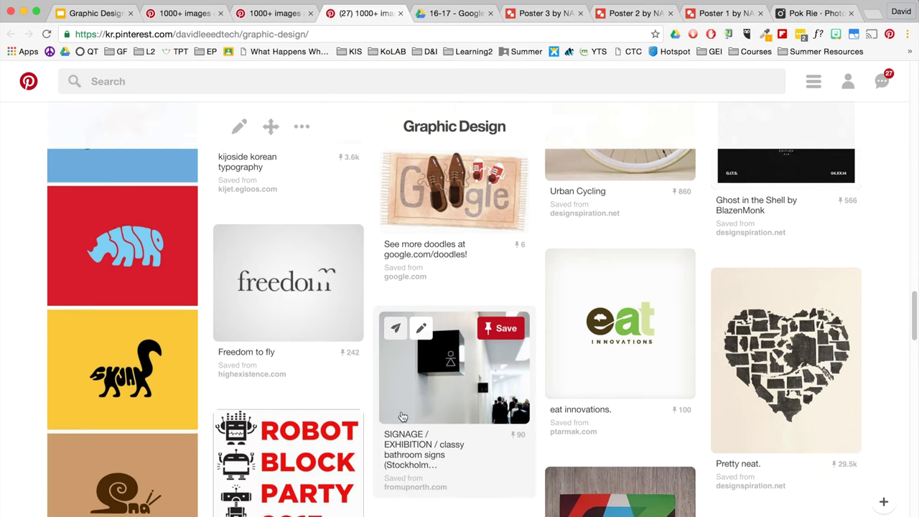
pyautogui.scroll(-4, 402, 413)
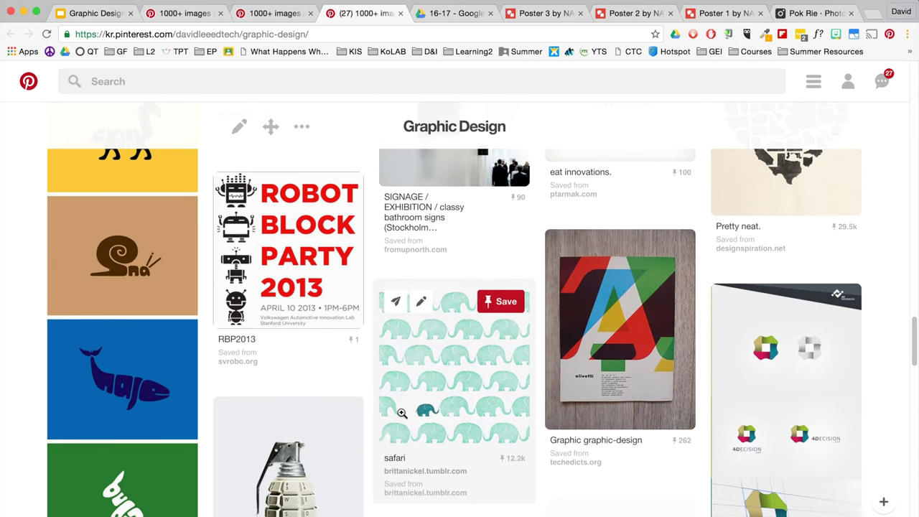
pyautogui.scroll(-8, 404, 431)
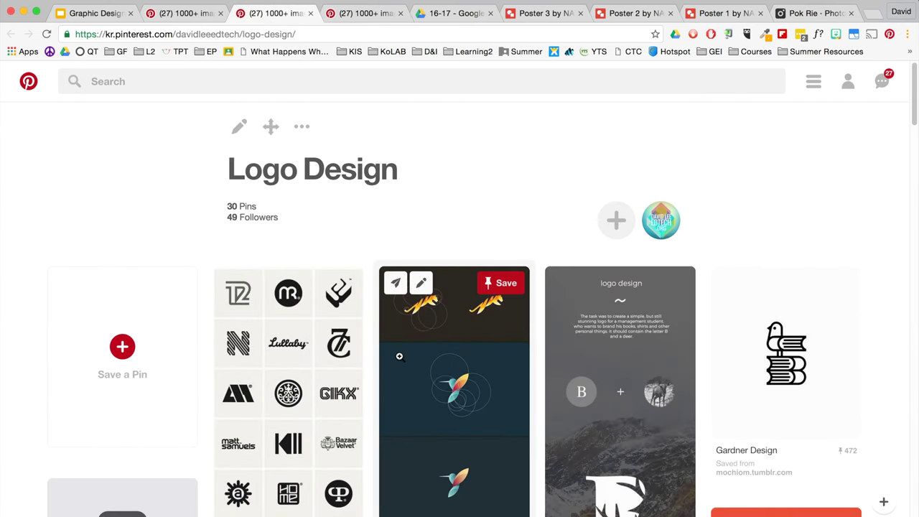
pyautogui.scroll(-8, 400, 355)
pyautogui.scroll(-15, 405, 349)
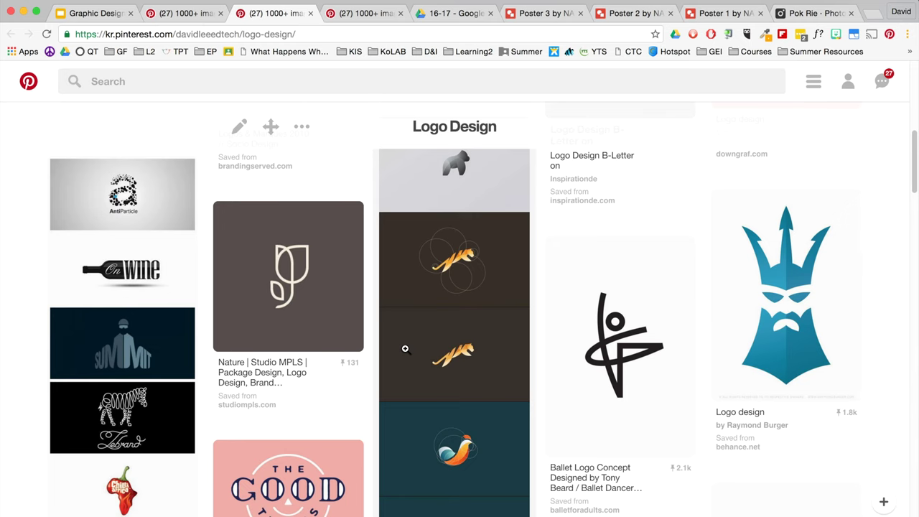
pyautogui.scroll(-15, 404, 350)
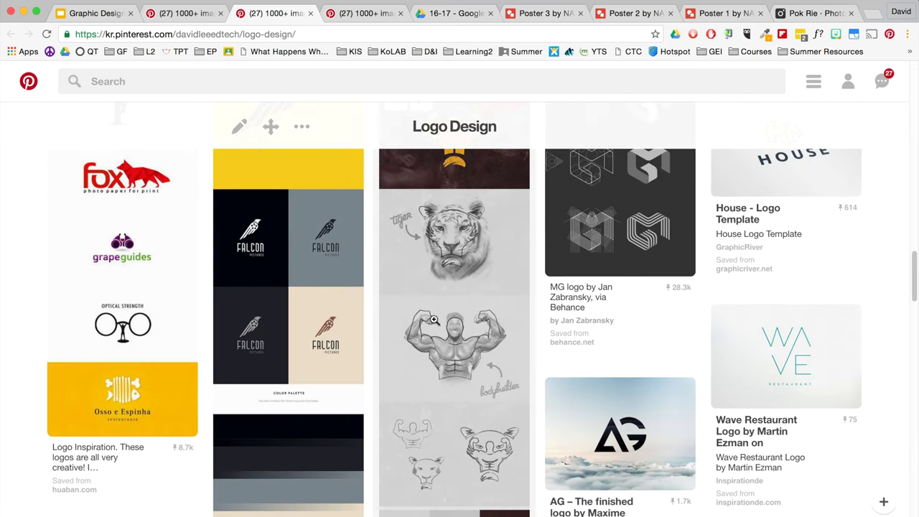
pyautogui.scroll(-15, 464, 304)
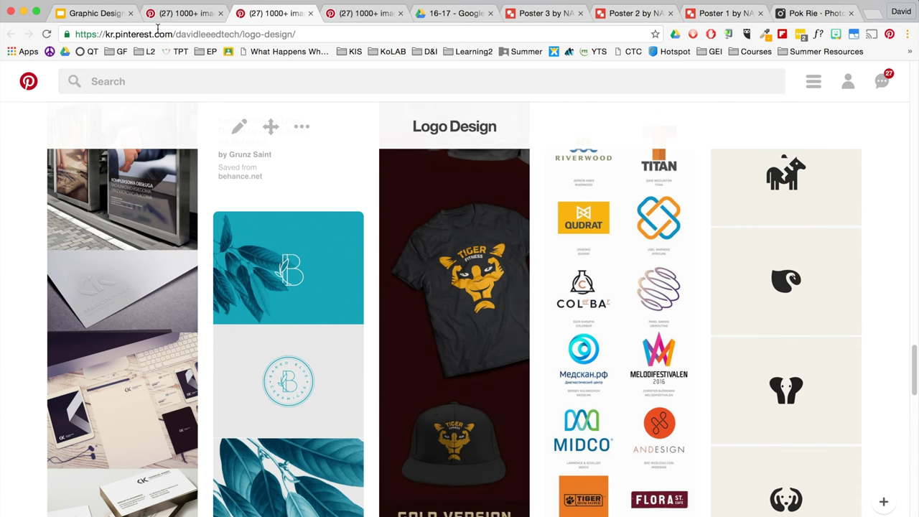
# - Browse the Icon Design board's pins, then return to the 16-17 Drive folder with nothing selected
pyautogui.click(160, 14)
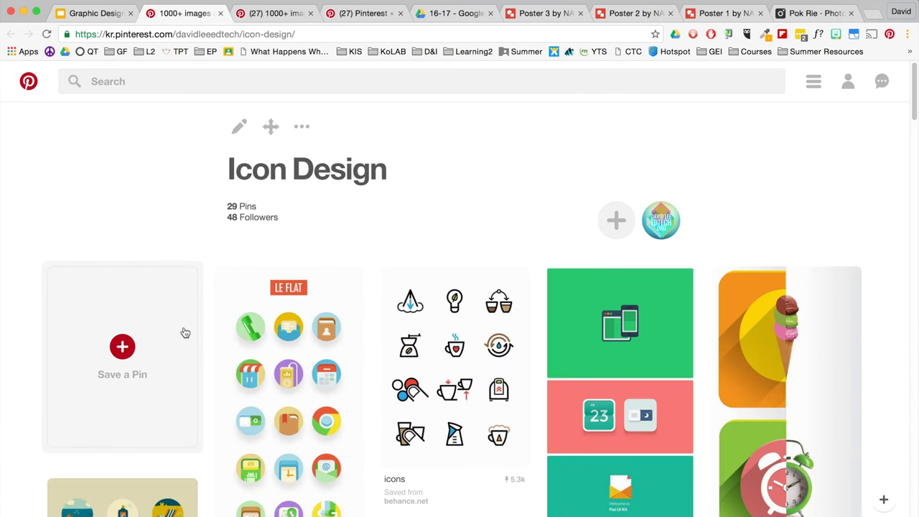
pyautogui.scroll(-2, 184, 344)
pyautogui.scroll(-10, 187, 351)
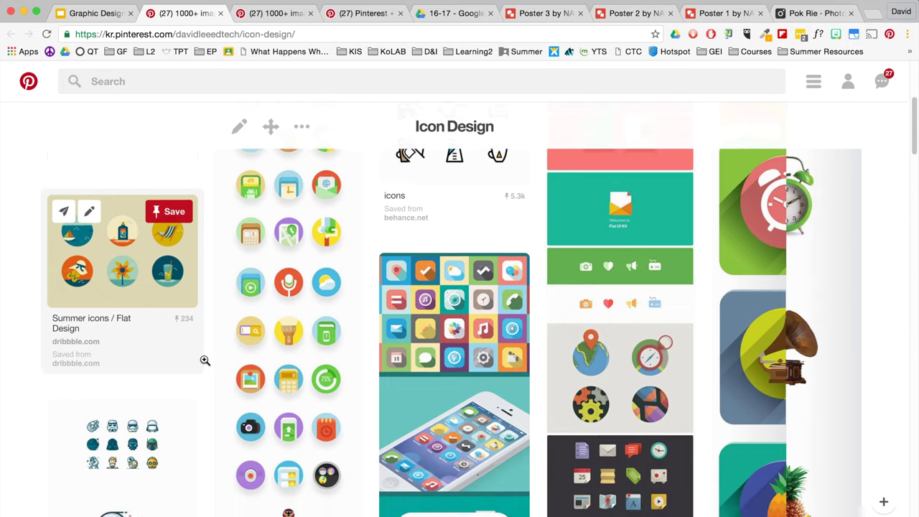
pyautogui.scroll(-2, 187, 301)
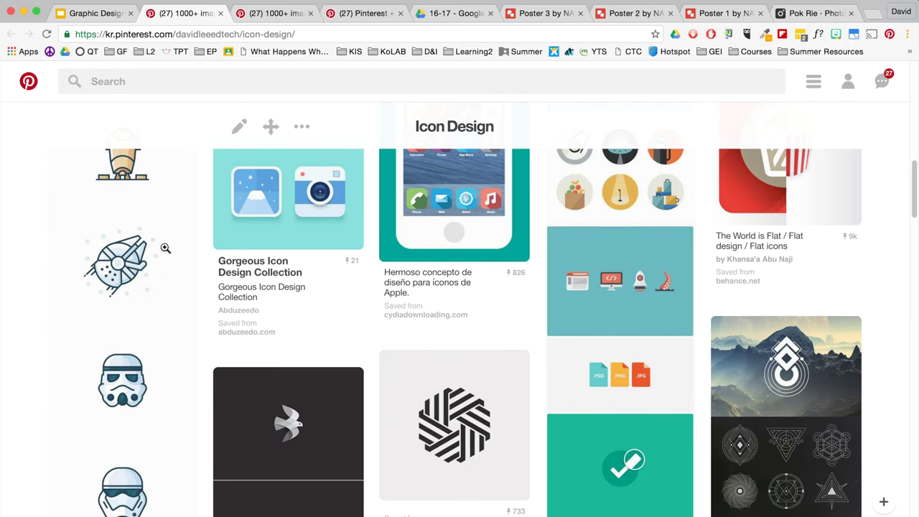
pyautogui.scroll(1, 472, 401)
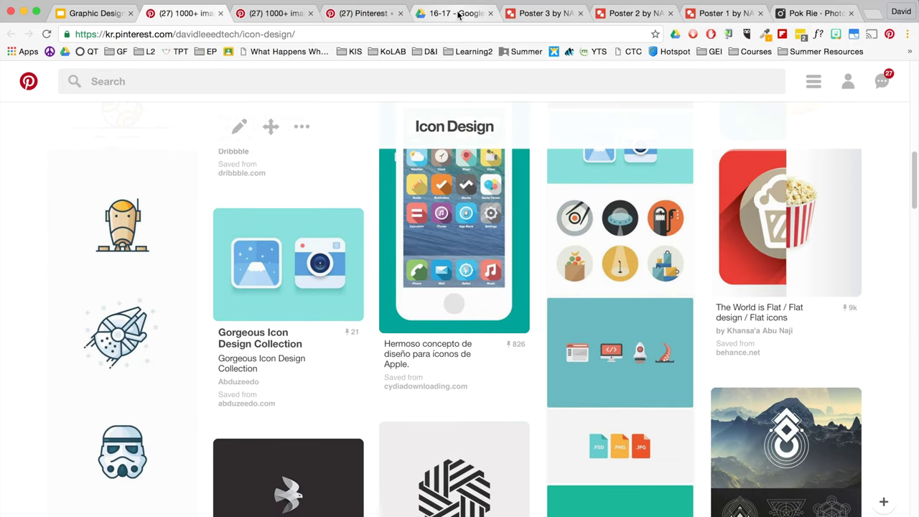
pyautogui.click(460, 14)
pyautogui.click(384, 451)
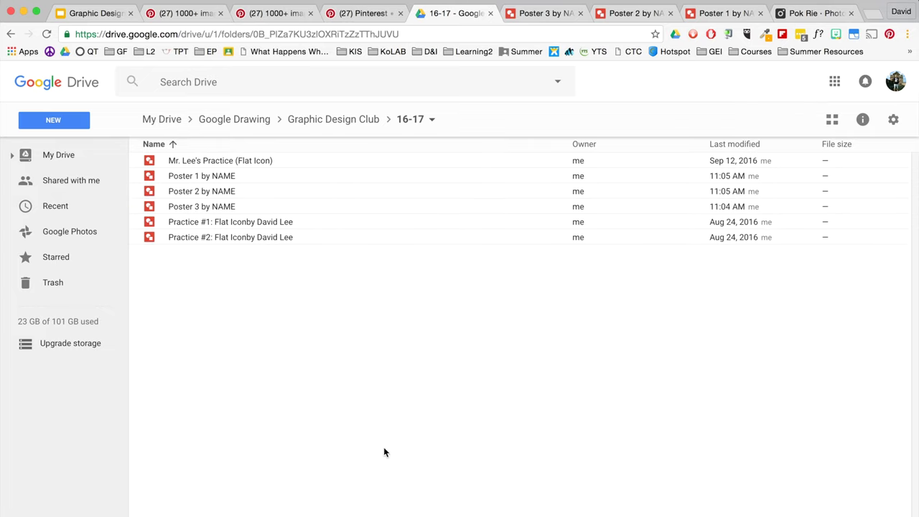
pyautogui.click(73, 127)
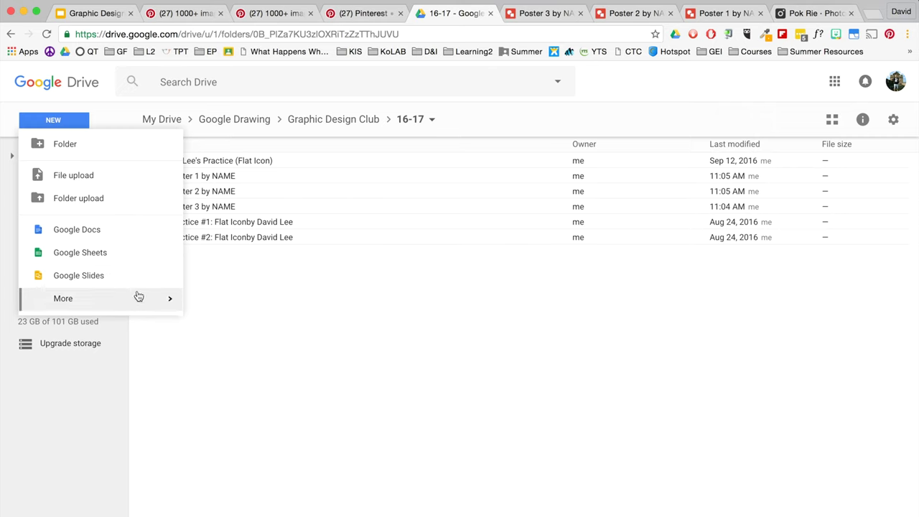
pyautogui.moveTo(139, 299)
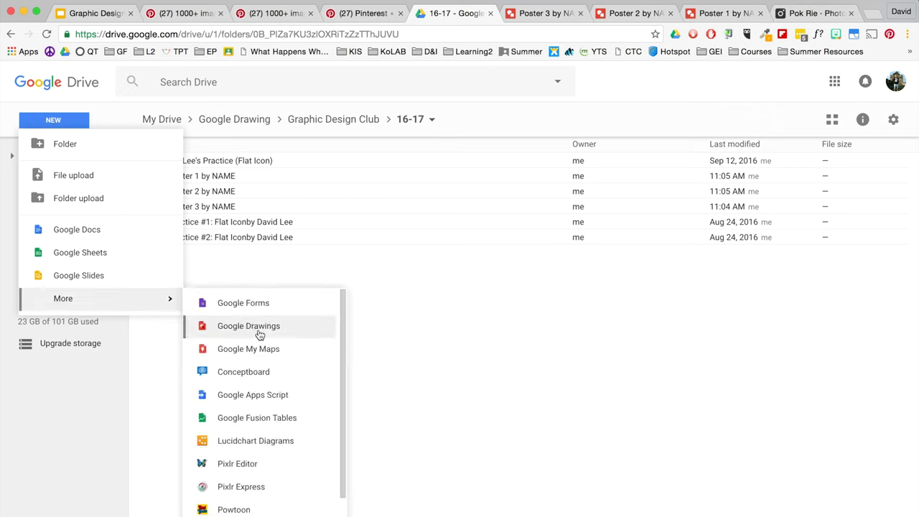
pyautogui.click(385, 336)
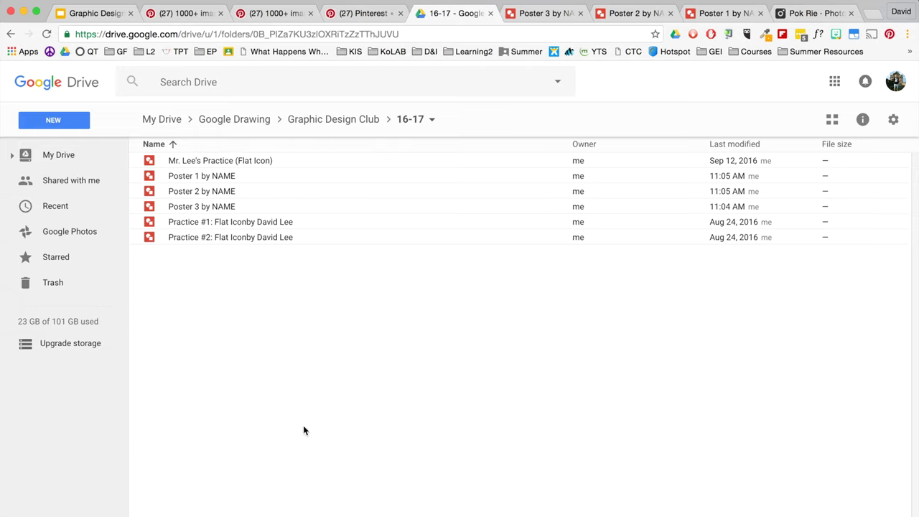
# - Return to the 29-pin Icon Design board and scroll further down its flat icon examples
pyautogui.click(296, 15)
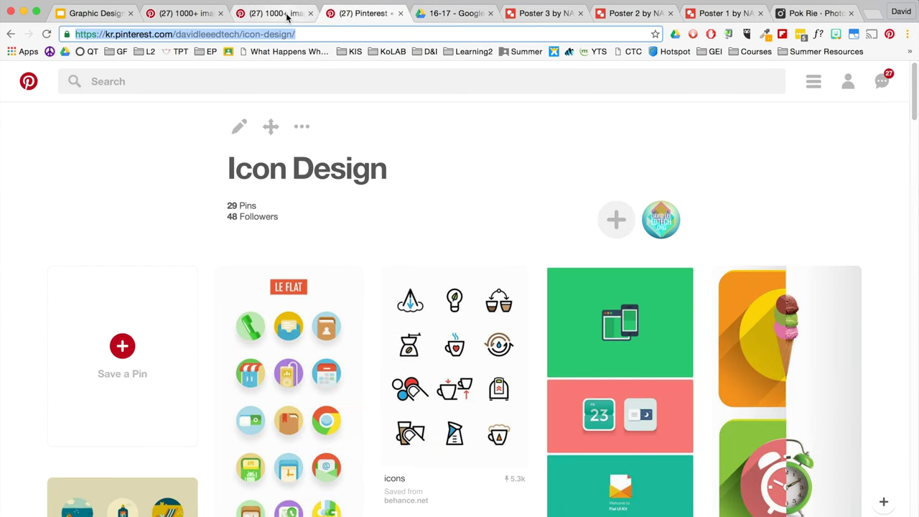
pyautogui.click(362, 13)
pyautogui.click(193, 15)
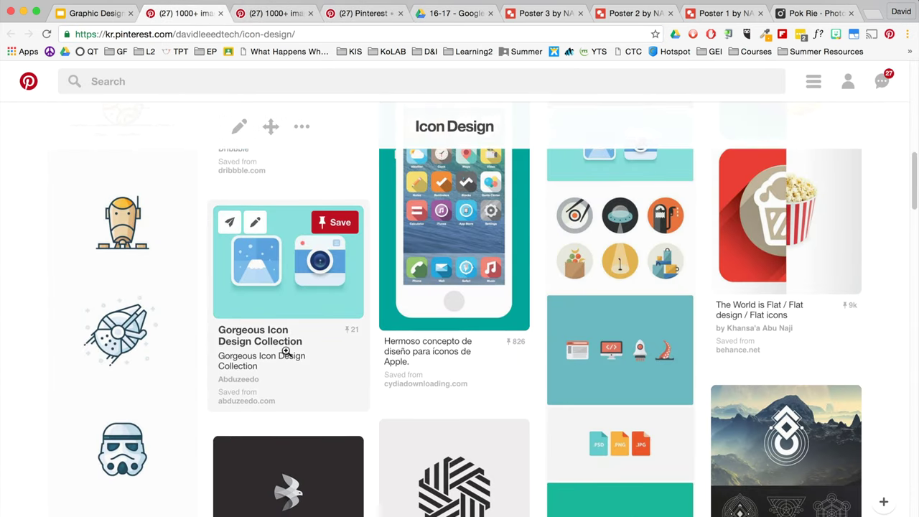
pyautogui.scroll(-10, 301, 402)
pyautogui.scroll(-3, 300, 428)
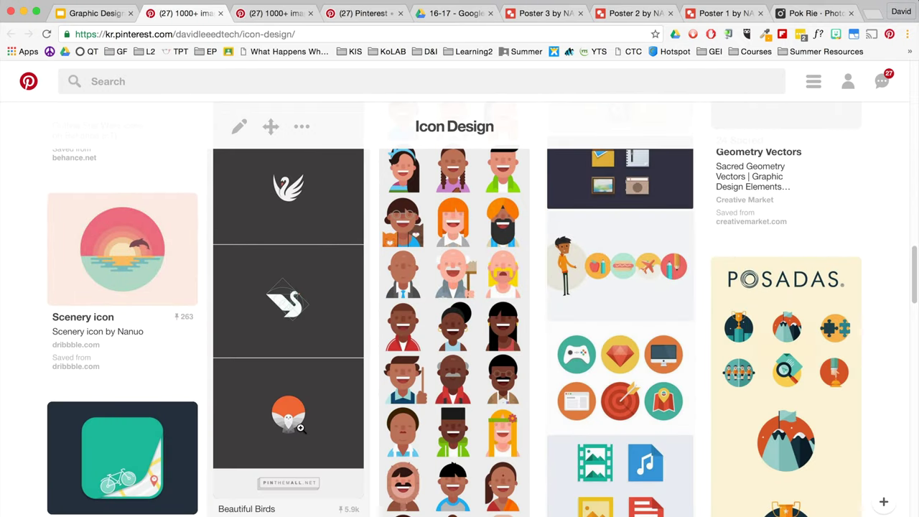